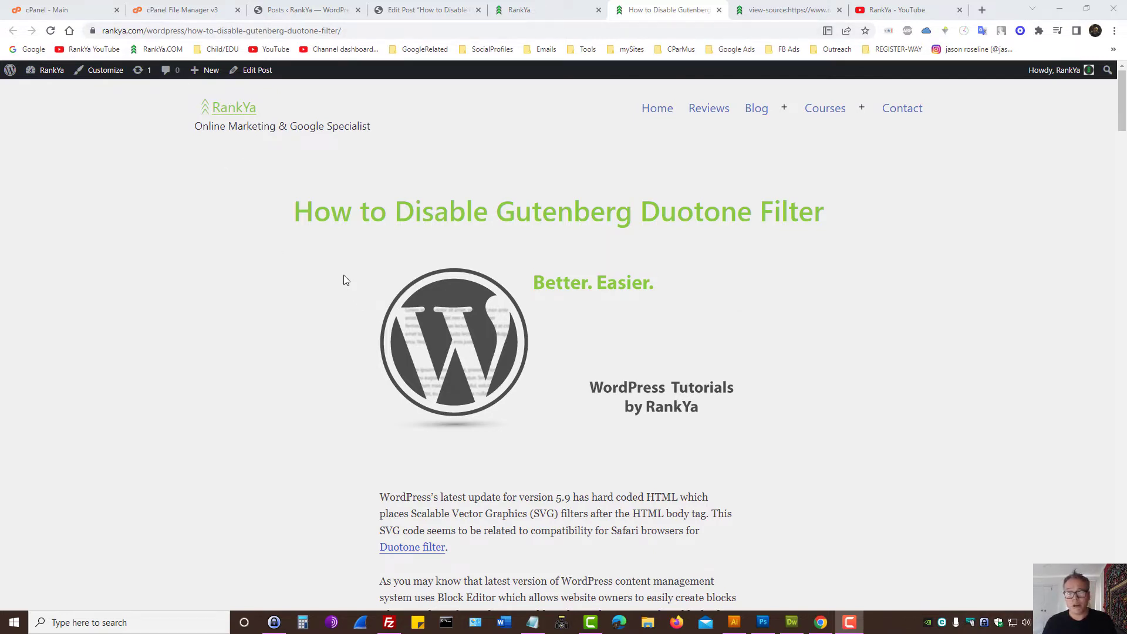
- Inspect the hidden duotone svg element after the body tag in the post's page source
{"action": "left_click_drag", "start_coordinate": [287, 213], "coordinate": [875, 244]}
{"action": "left_click", "coordinate": [781, 259]}
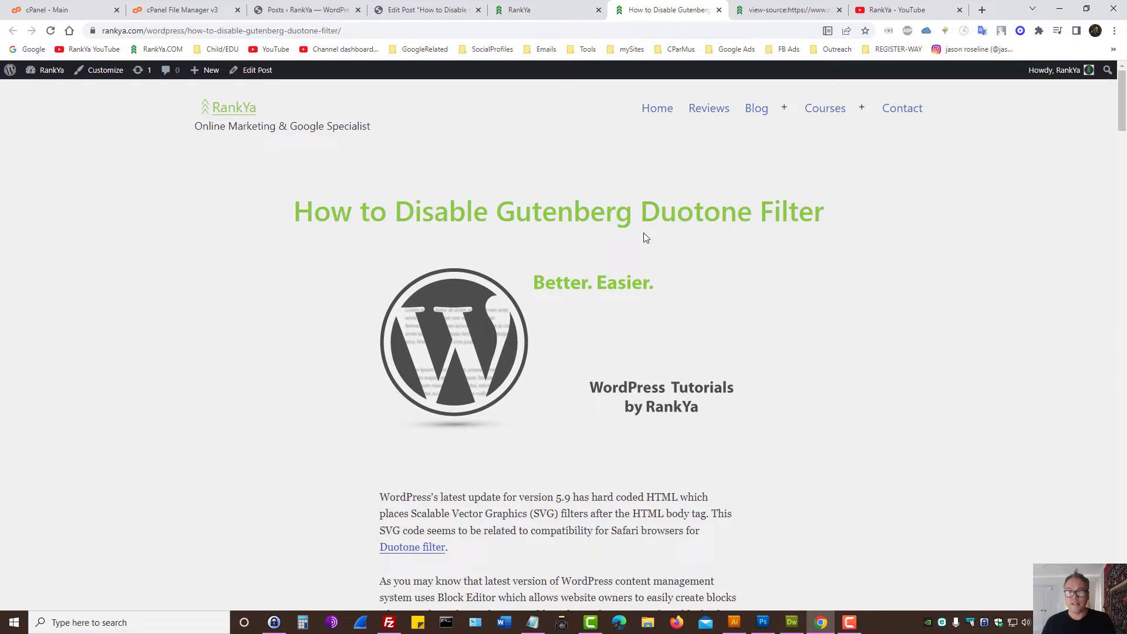
{"action": "left_click", "coordinate": [787, 9]}
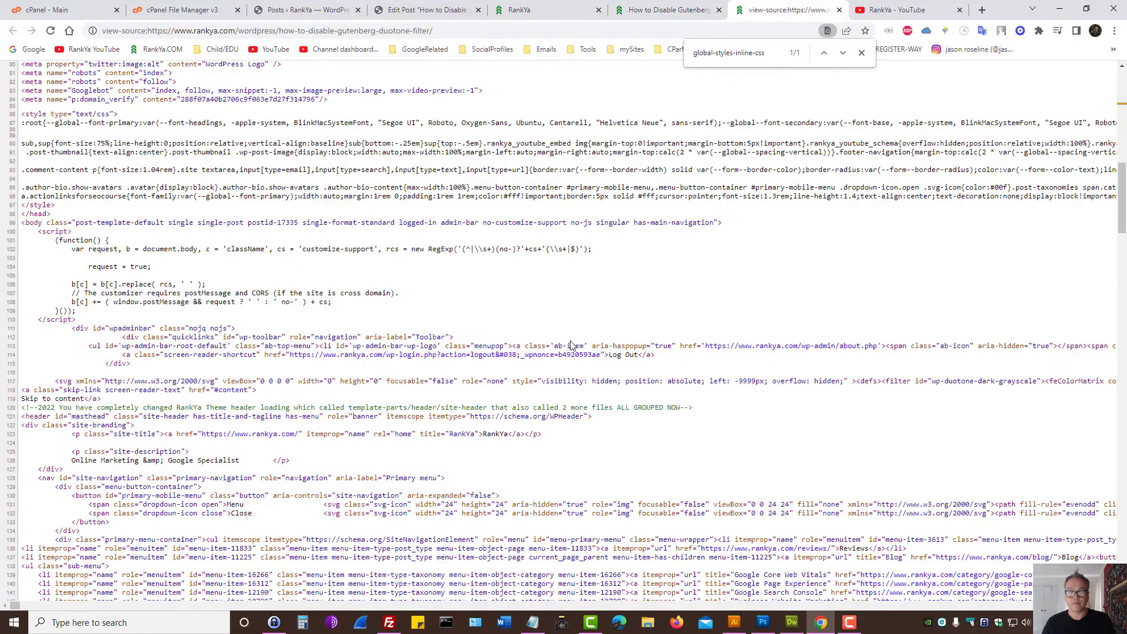
{"action": "triple_click", "coordinate": [59, 383]}
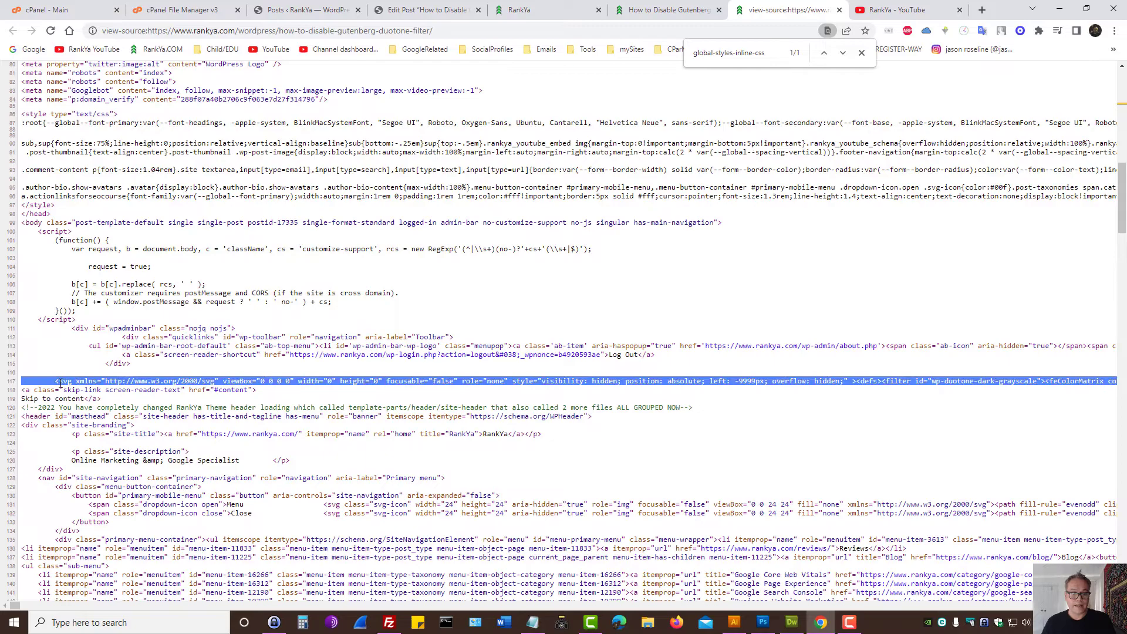
{"action": "left_click_drag", "start_coordinate": [54, 383], "coordinate": [531, 382]}
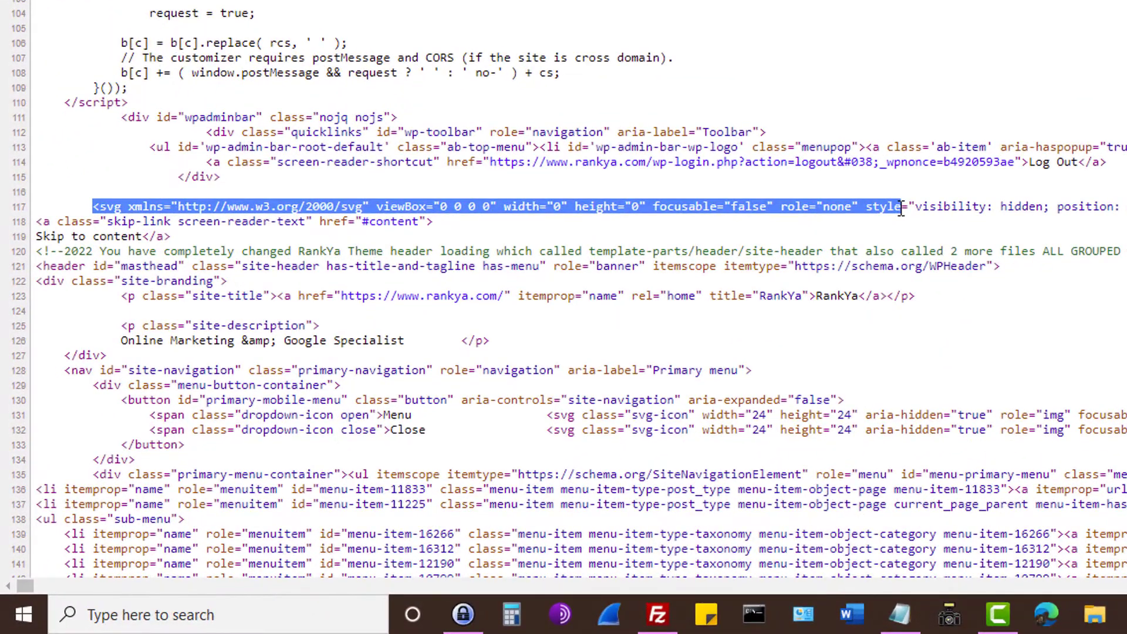
{"action": "triple_click", "coordinate": [121, 209]}
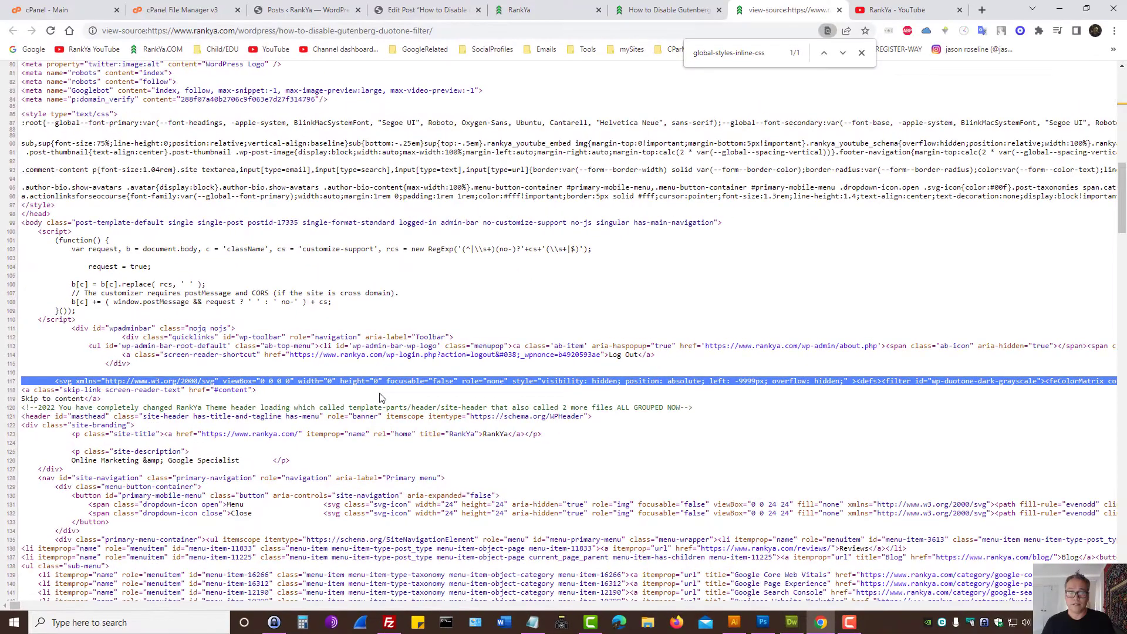
{"action": "left_click_drag", "start_coordinate": [21, 221], "coordinate": [737, 233]}
{"action": "left_click", "coordinate": [731, 290]}
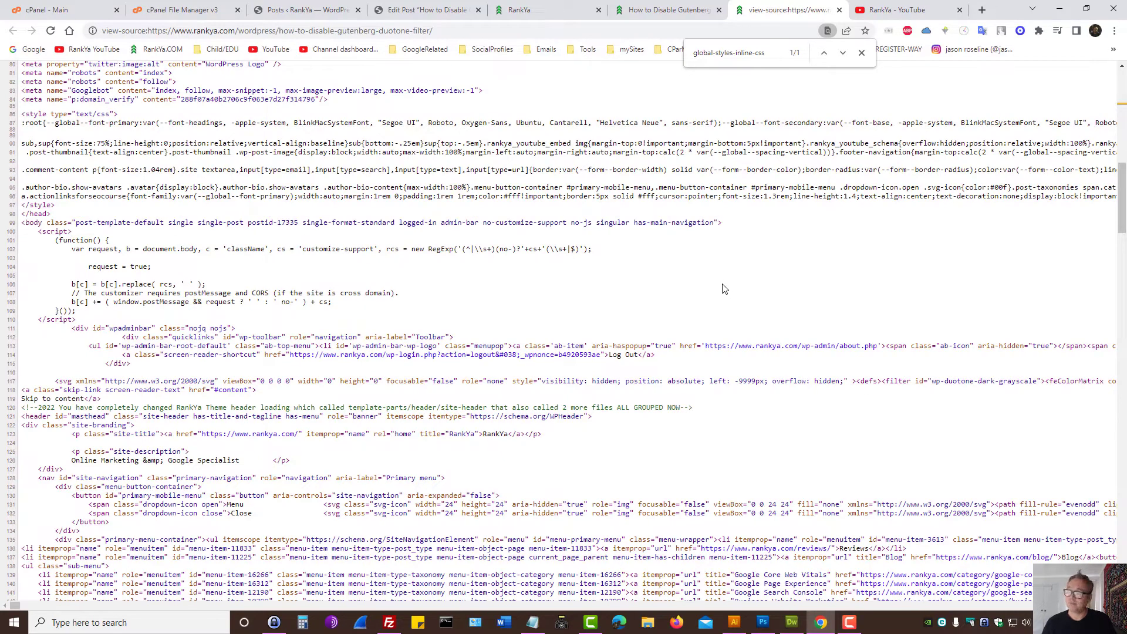
{"action": "left_click", "coordinate": [635, 6]}
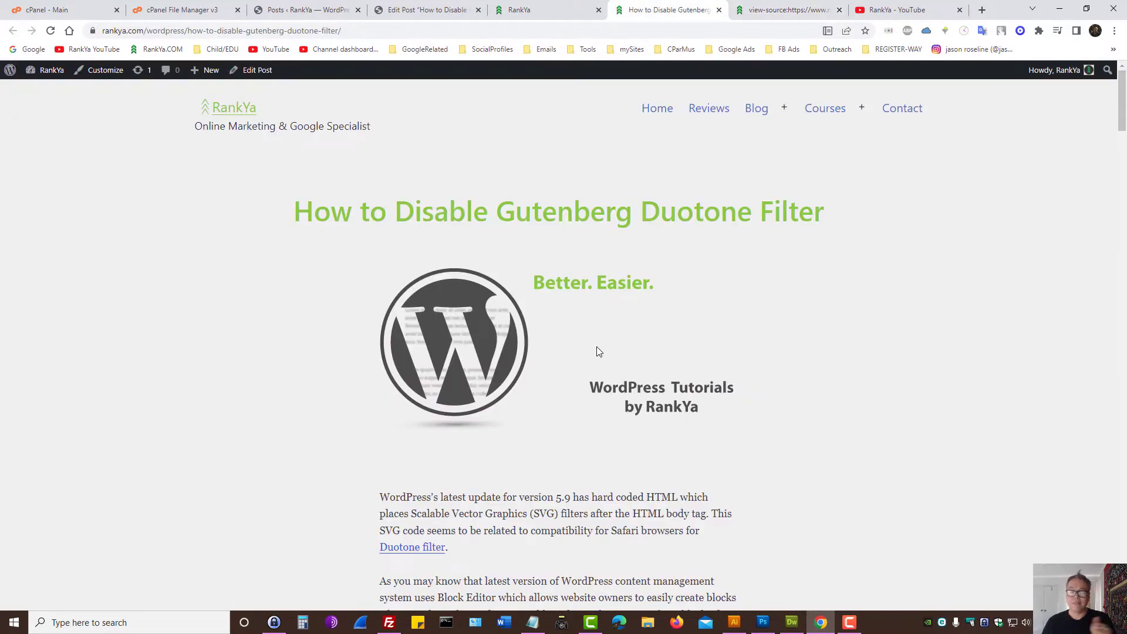
- Compare Dreamweaver's saved SVG_.html code with the svg tag in the live source
{"action": "left_click", "coordinate": [791, 621]}
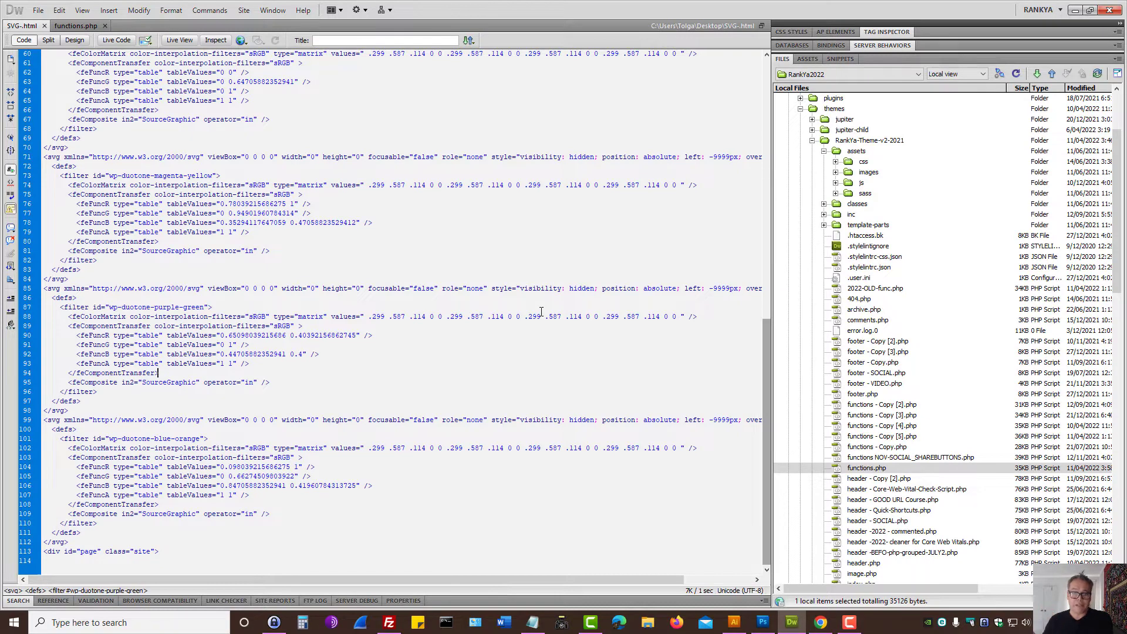
{"action": "left_click", "coordinate": [820, 622]}
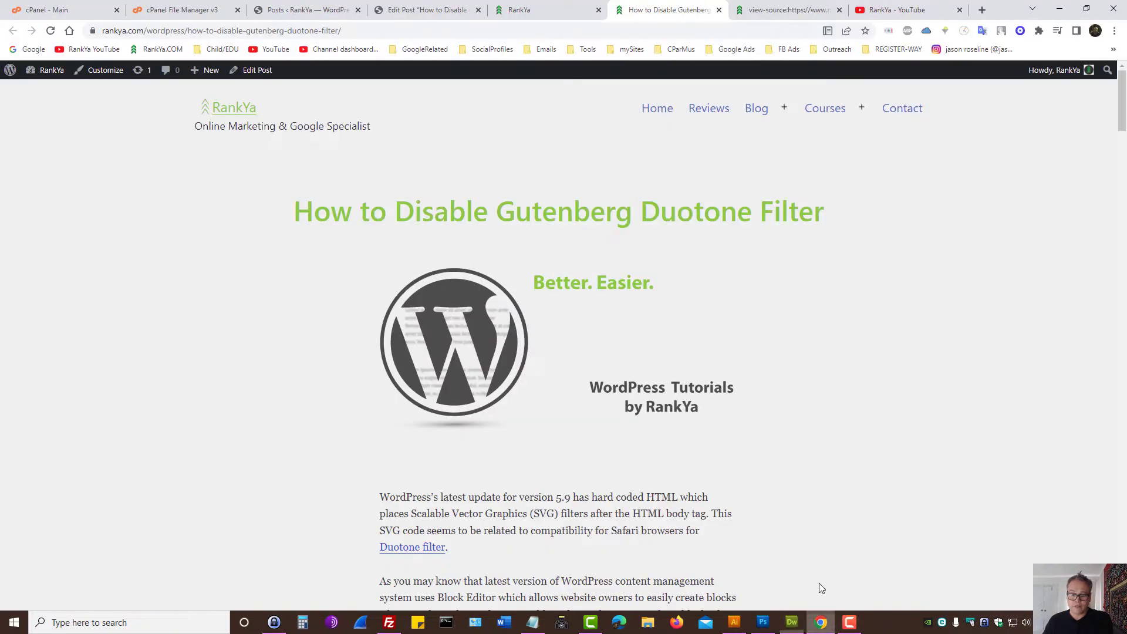
{"action": "left_click", "coordinate": [764, 8]}
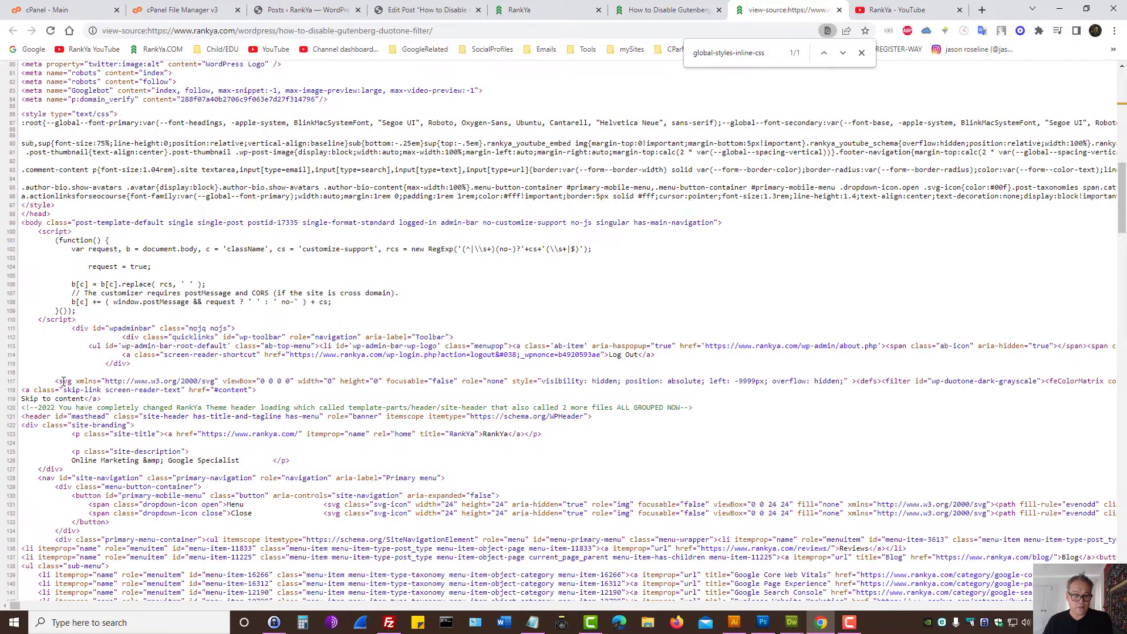
{"action": "left_click_drag", "start_coordinate": [55, 382], "coordinate": [94, 381]}
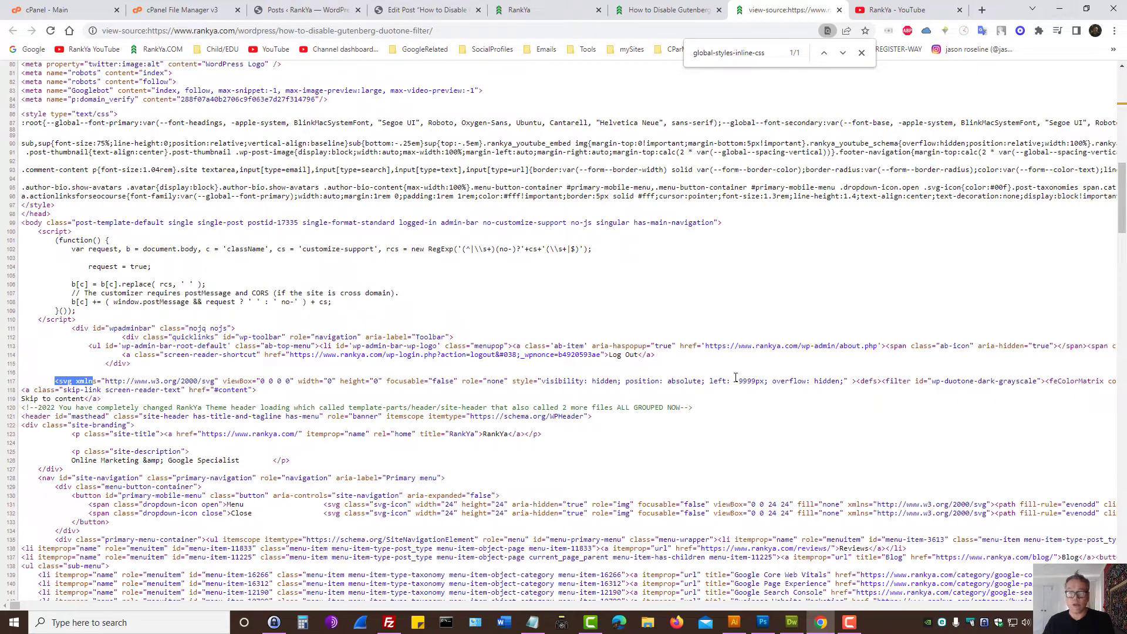
- Select all the SVG_.html code in Dreamweaver and check it against the page source
{"action": "left_click", "coordinate": [1060, 9]}
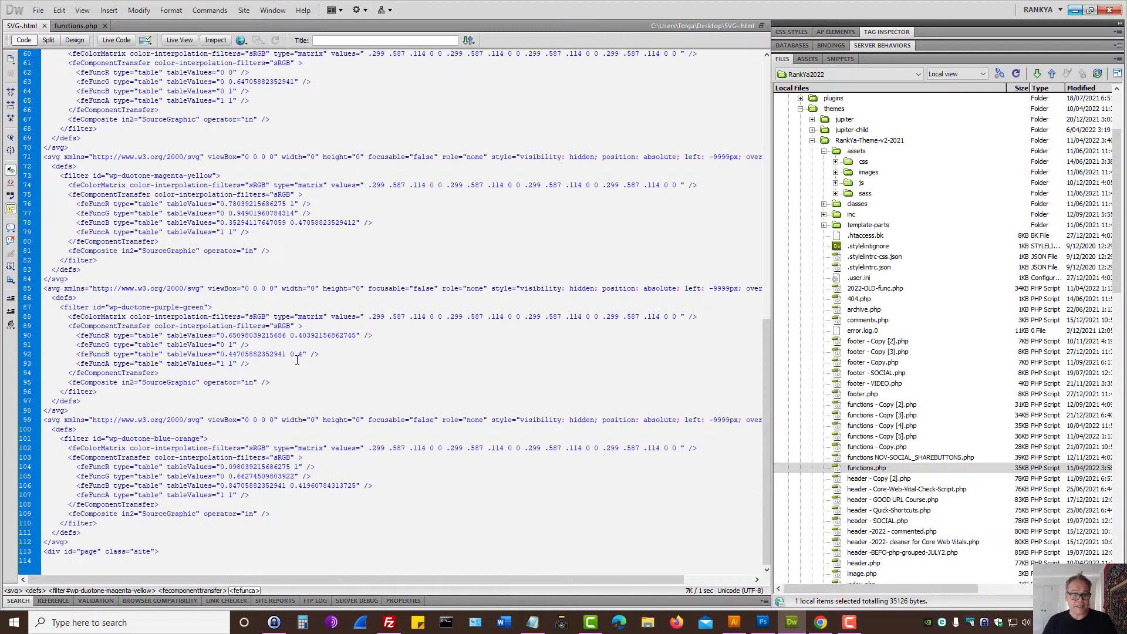
{"action": "key", "text": "ctrl+a"}
{"action": "scroll", "coordinate": [254, 332], "scroll_direction": "up", "scroll_amount": 20}
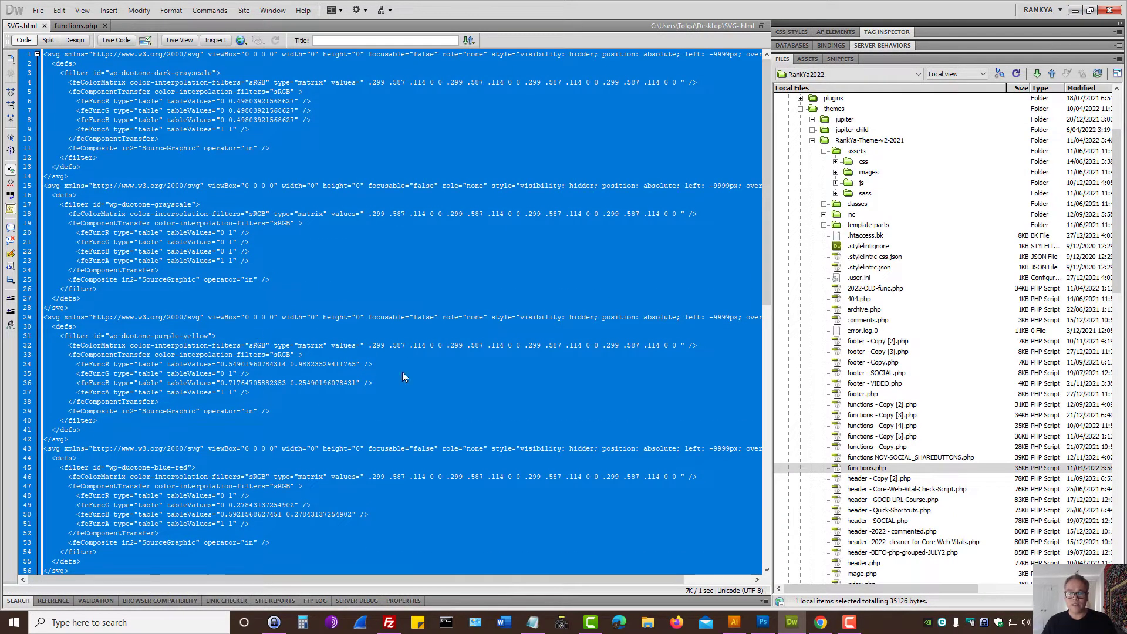
{"action": "left_click", "coordinate": [820, 622]}
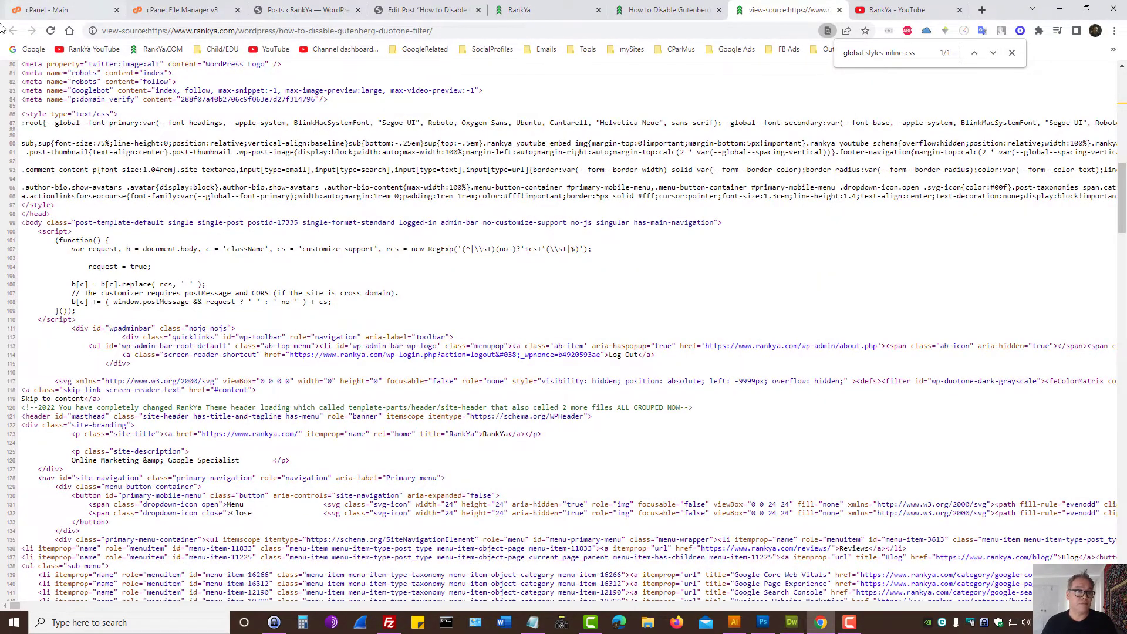
- Open cPanel's File Manager on the twentytwentyone theme folder showing functions.php
{"action": "left_click", "coordinate": [53, 9]}
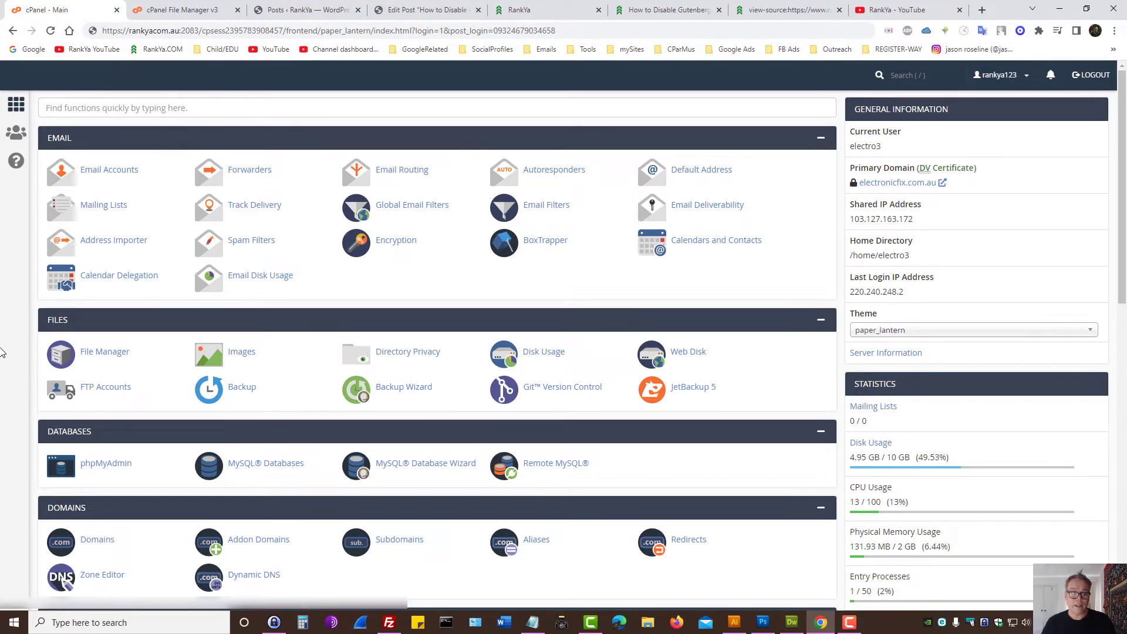
{"action": "left_click", "coordinate": [96, 361]}
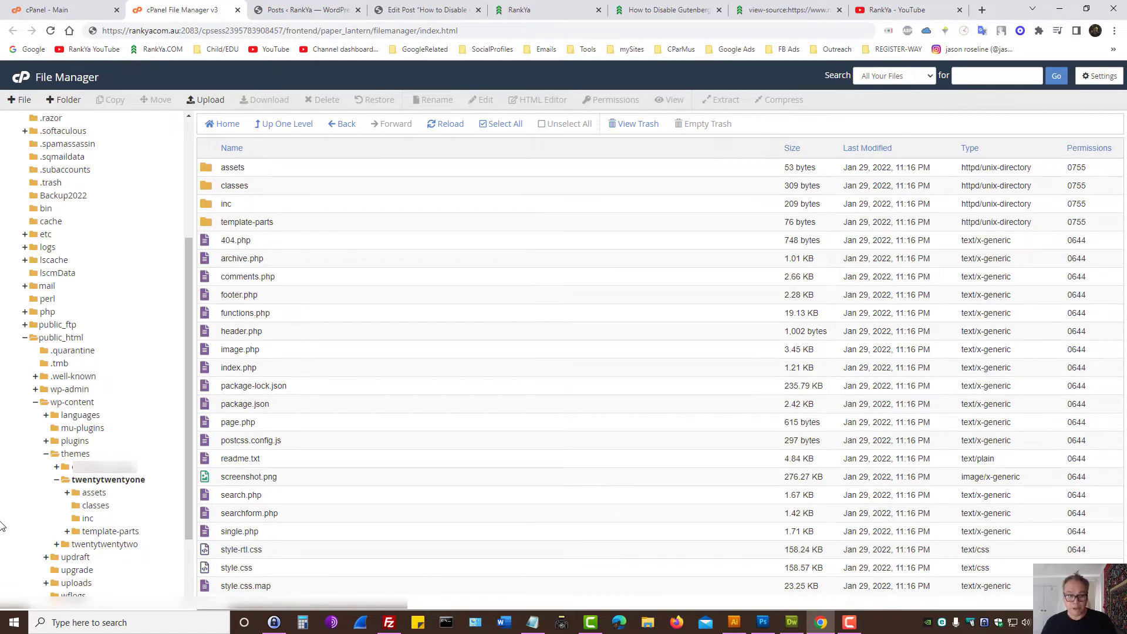
{"action": "left_click", "coordinate": [219, 314]}
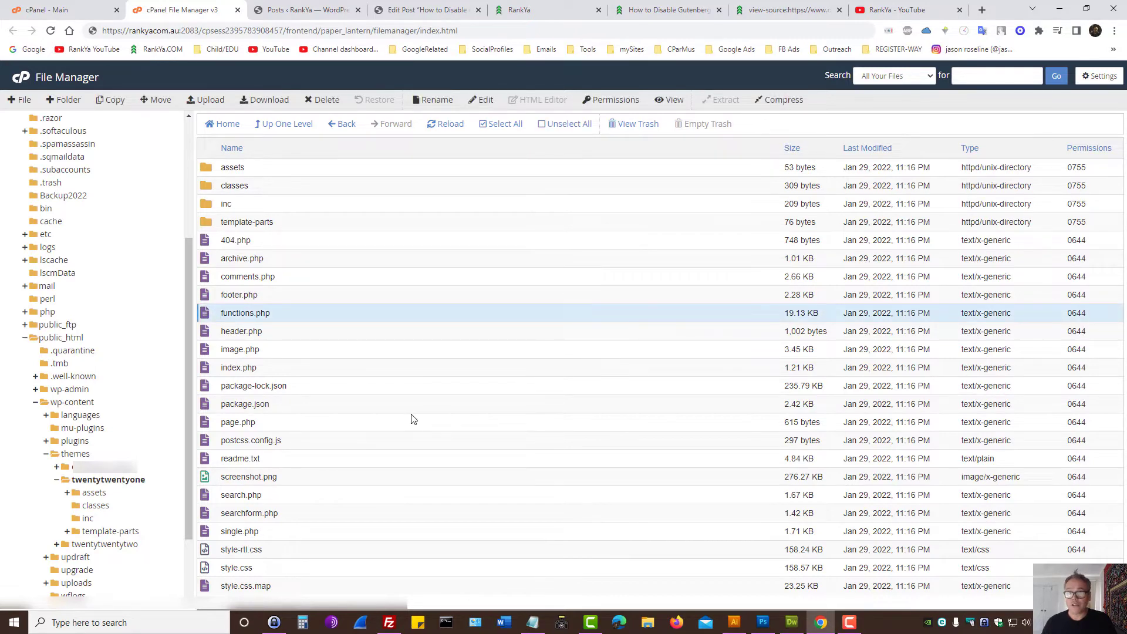
{"action": "right_click", "coordinate": [212, 316]}
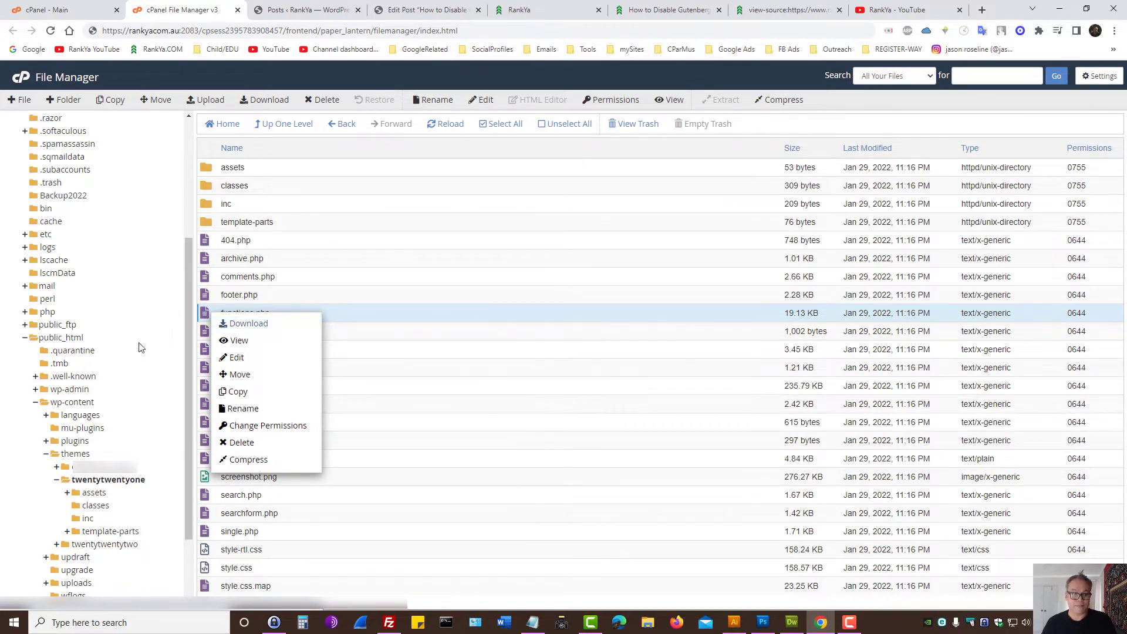
{"action": "left_click", "coordinate": [4, 493]}
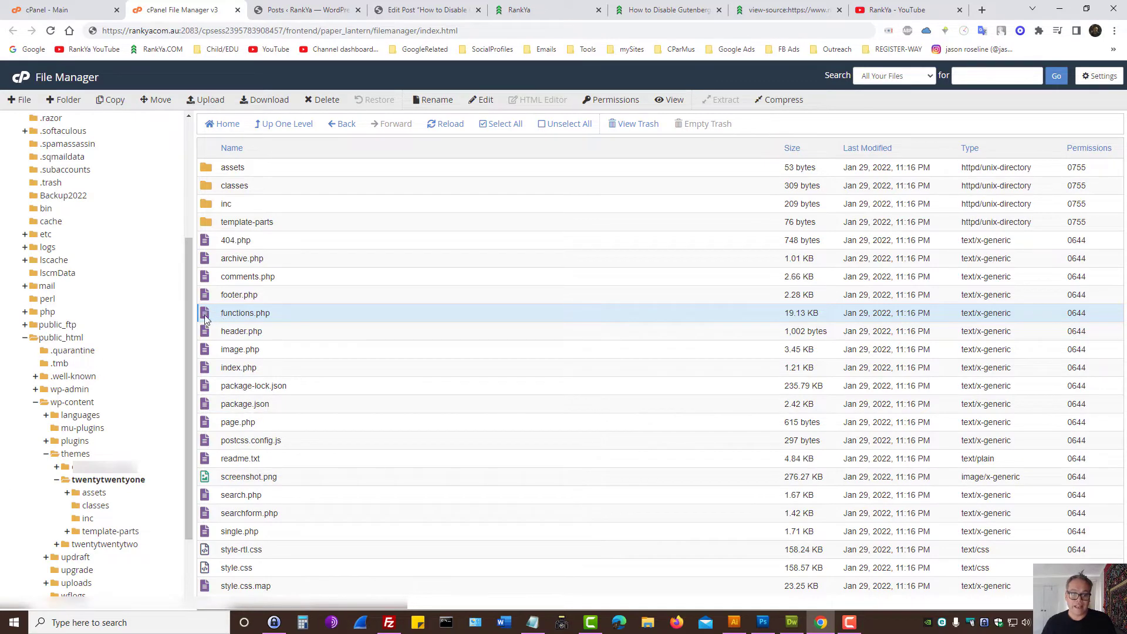
{"action": "right_click", "coordinate": [213, 317]}
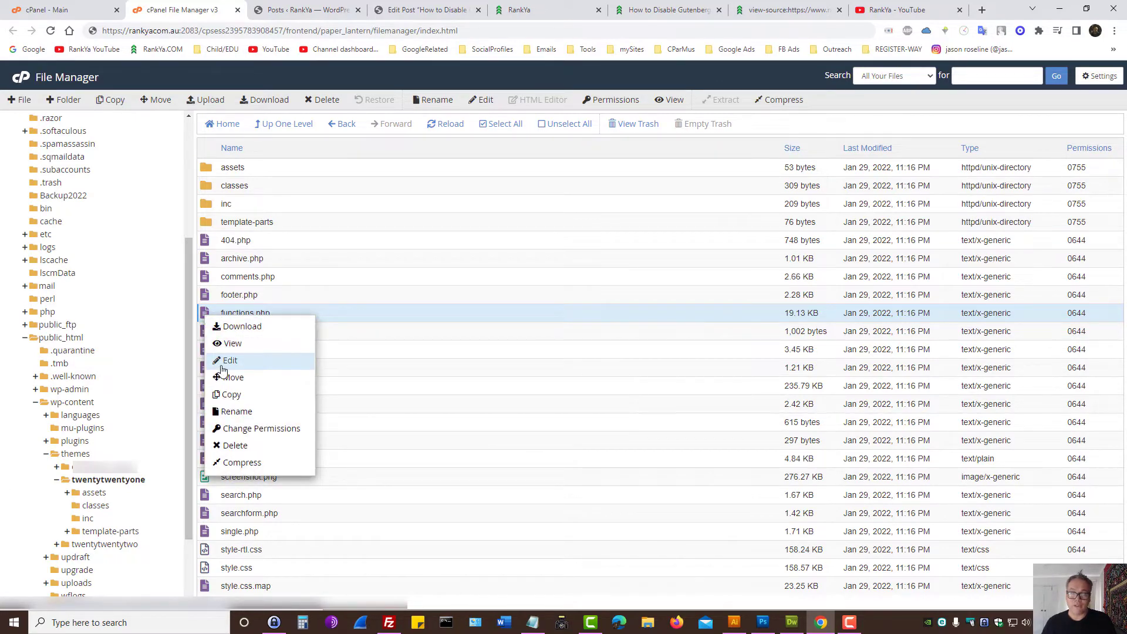
{"action": "left_click", "coordinate": [2, 458]}
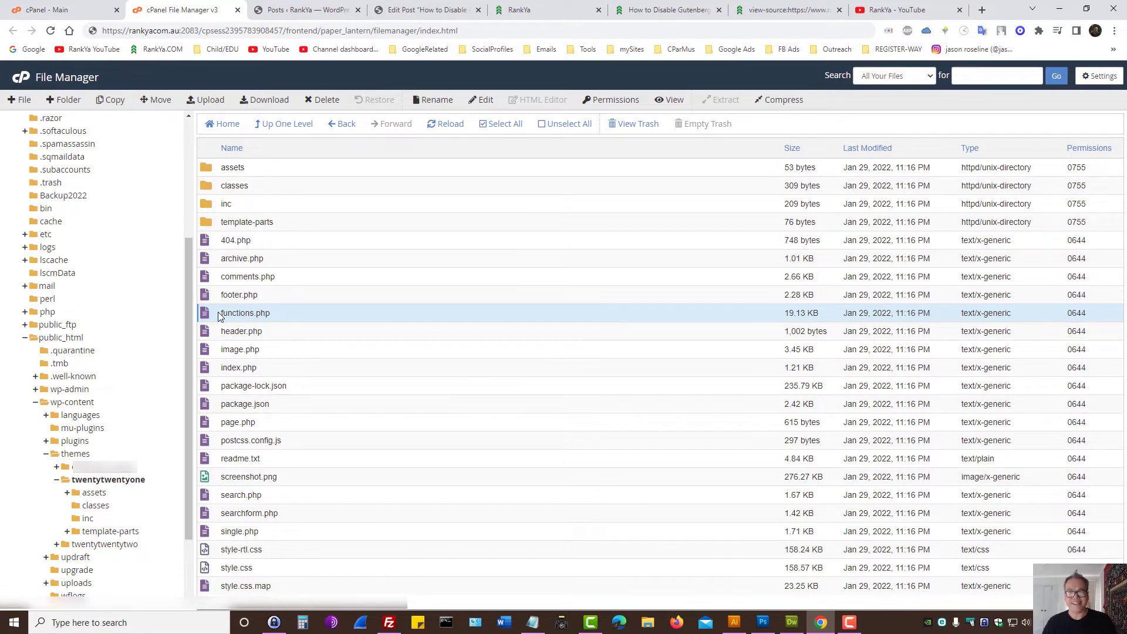
- Review the existing SVG and global-styles removal function in the local functions.php
{"action": "left_click", "coordinate": [682, 7]}
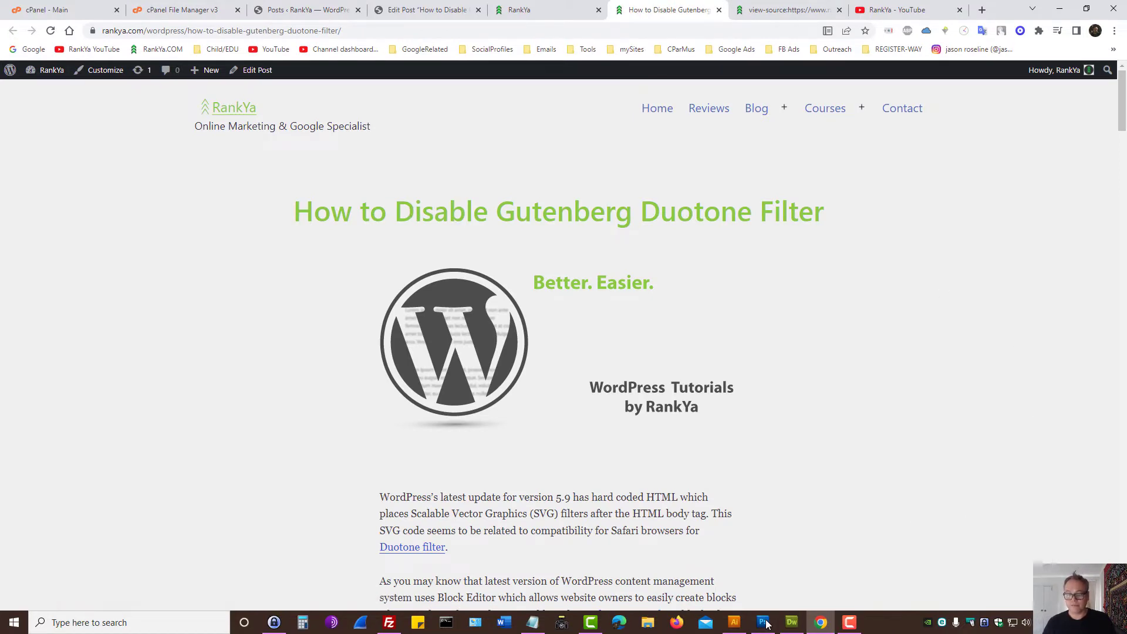
{"action": "left_click", "coordinate": [792, 622]}
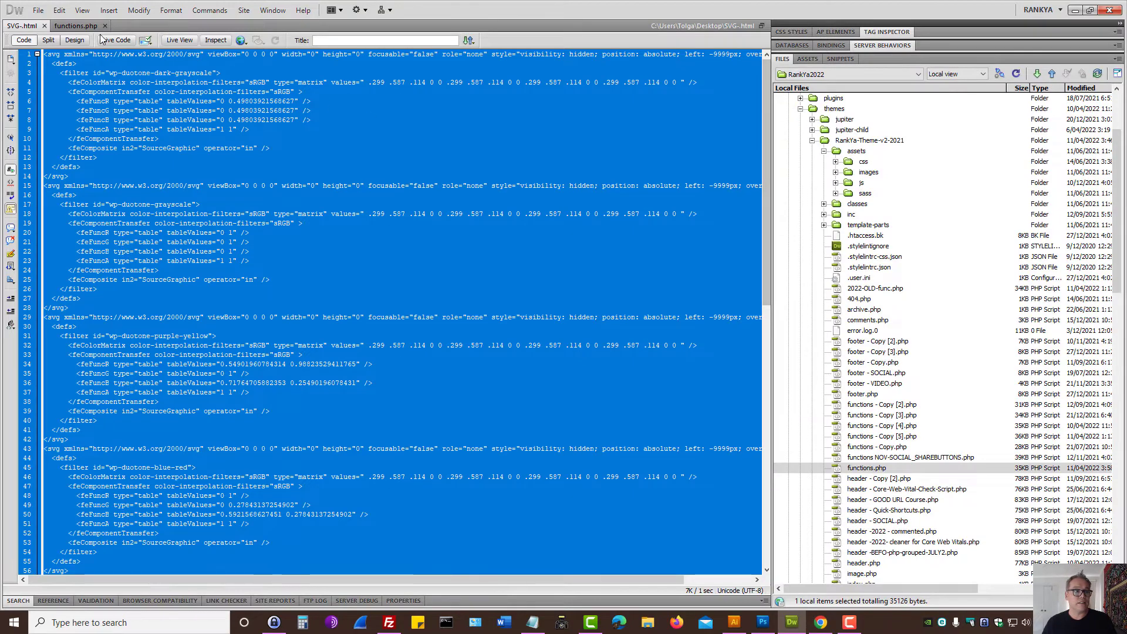
{"action": "left_click", "coordinate": [76, 25]}
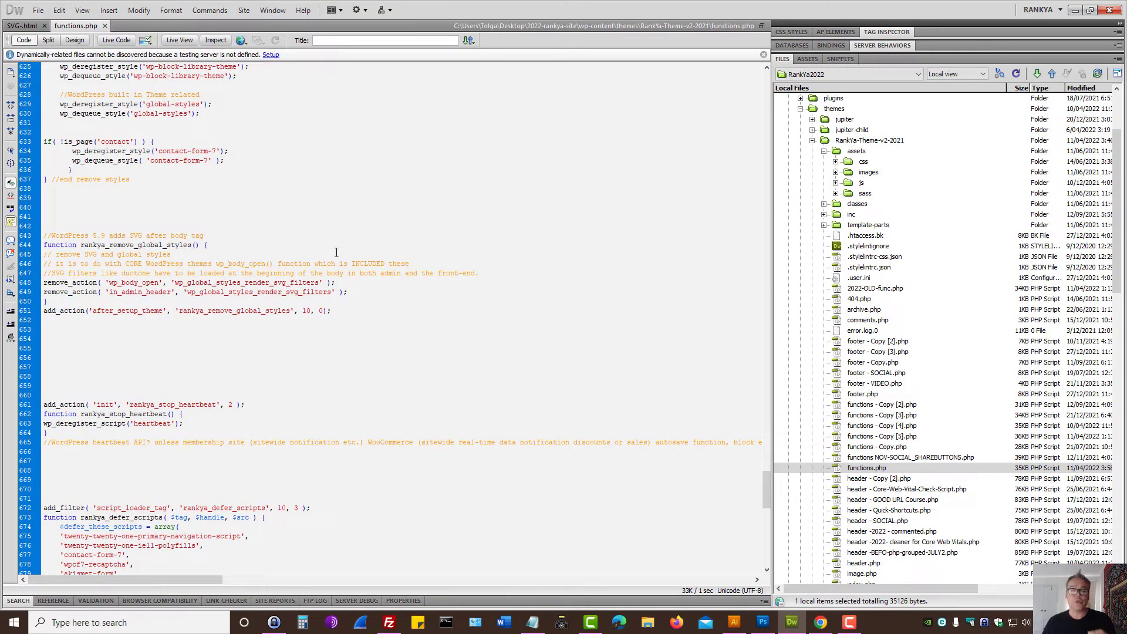
{"action": "left_click_drag", "start_coordinate": [347, 311], "coordinate": [15, 236]}
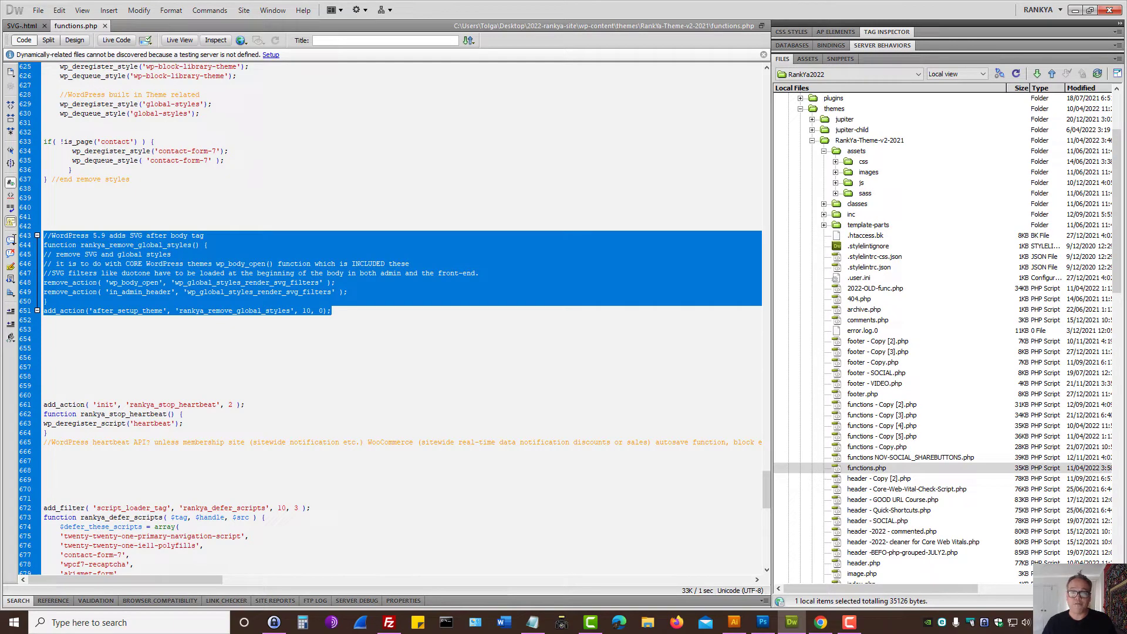
{"action": "left_click", "coordinate": [109, 266]}
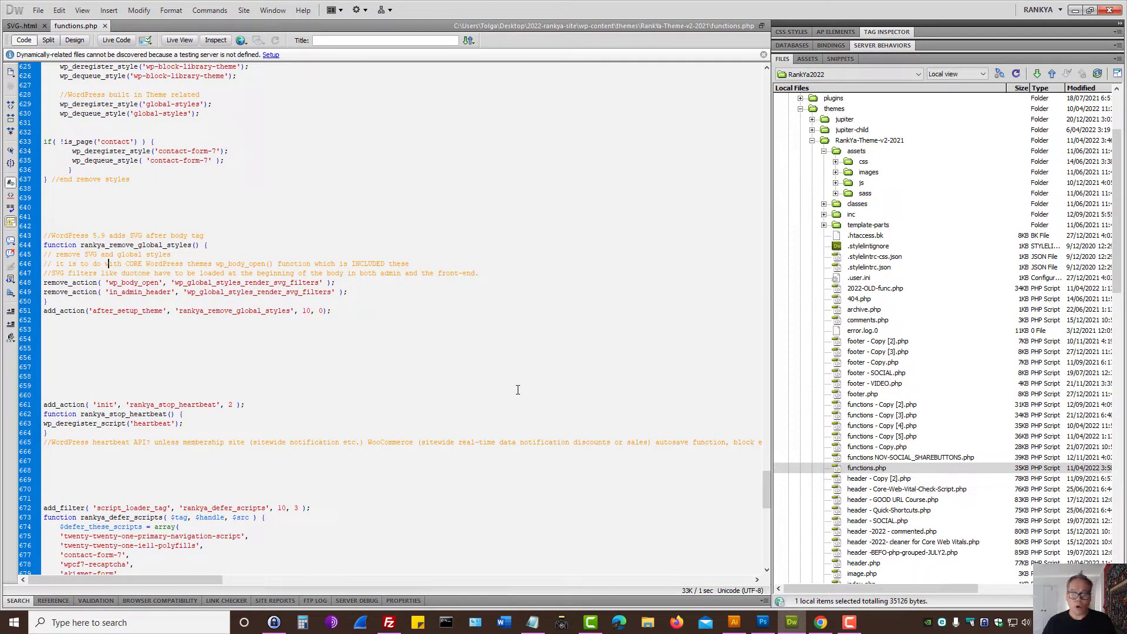
{"action": "left_click", "coordinate": [820, 622]}
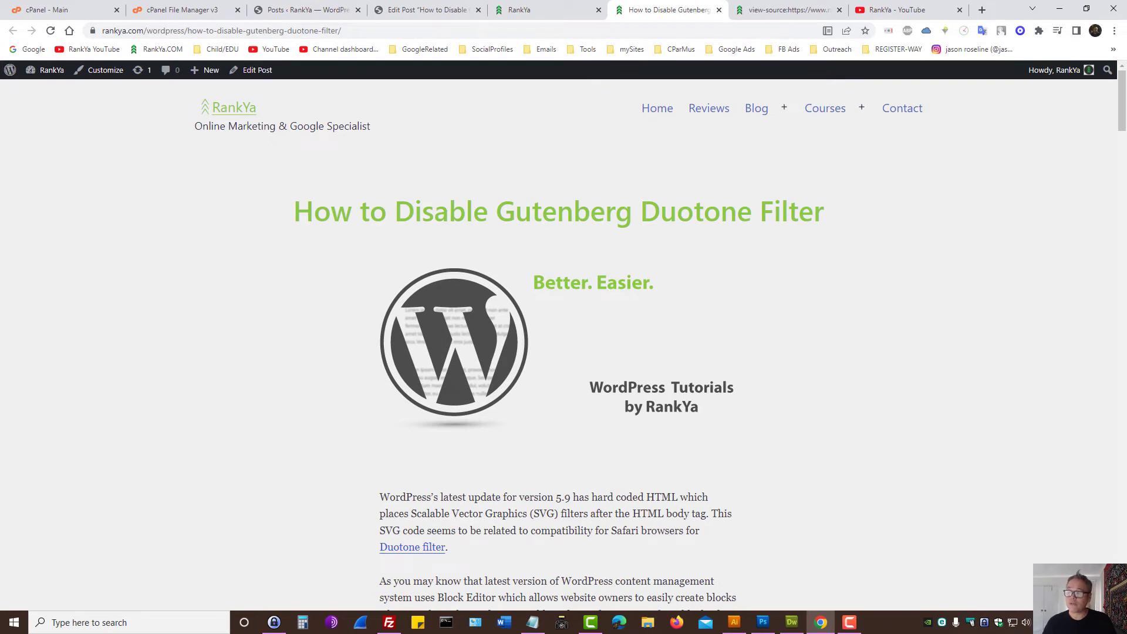
- Copy the post's rankya_remove_global_styles code block and return to Dreamweaver
{"action": "left_click_drag", "start_coordinate": [1121, 107], "coordinate": [1123, 186]}
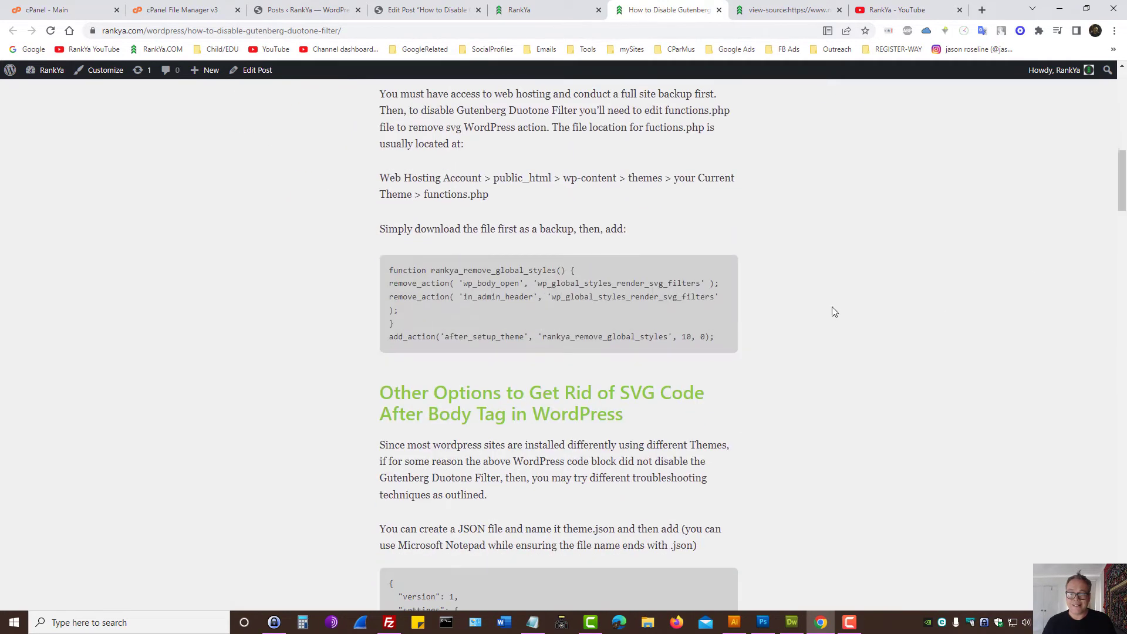
{"action": "left_click_drag", "start_coordinate": [721, 339], "coordinate": [389, 270]}
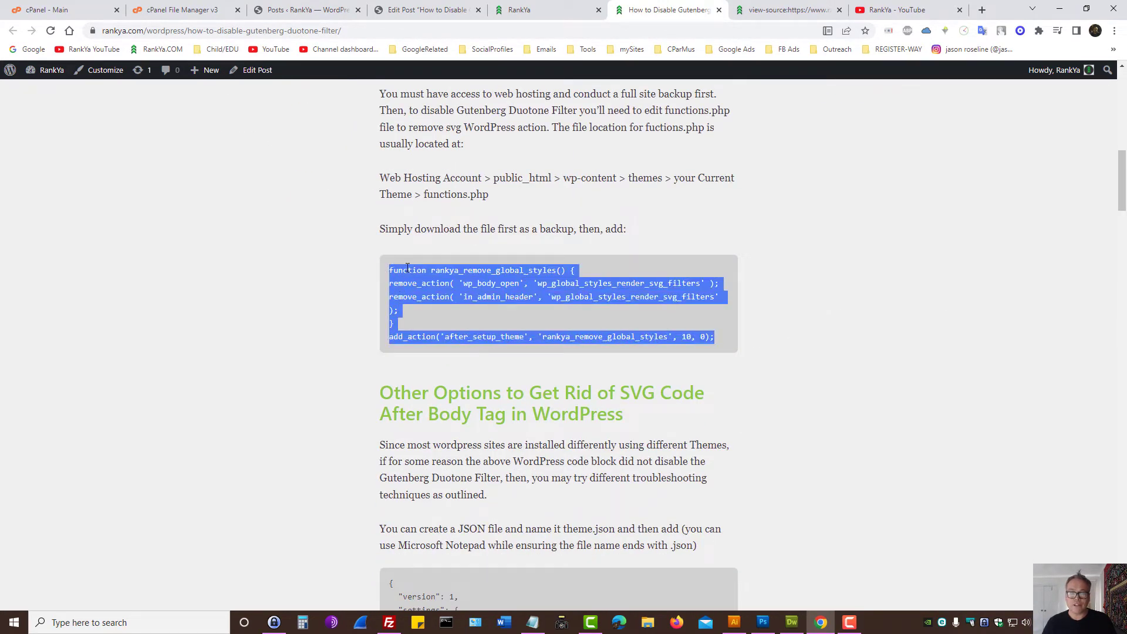
{"action": "right_click", "coordinate": [411, 271]}
{"action": "left_click", "coordinate": [577, 293]}
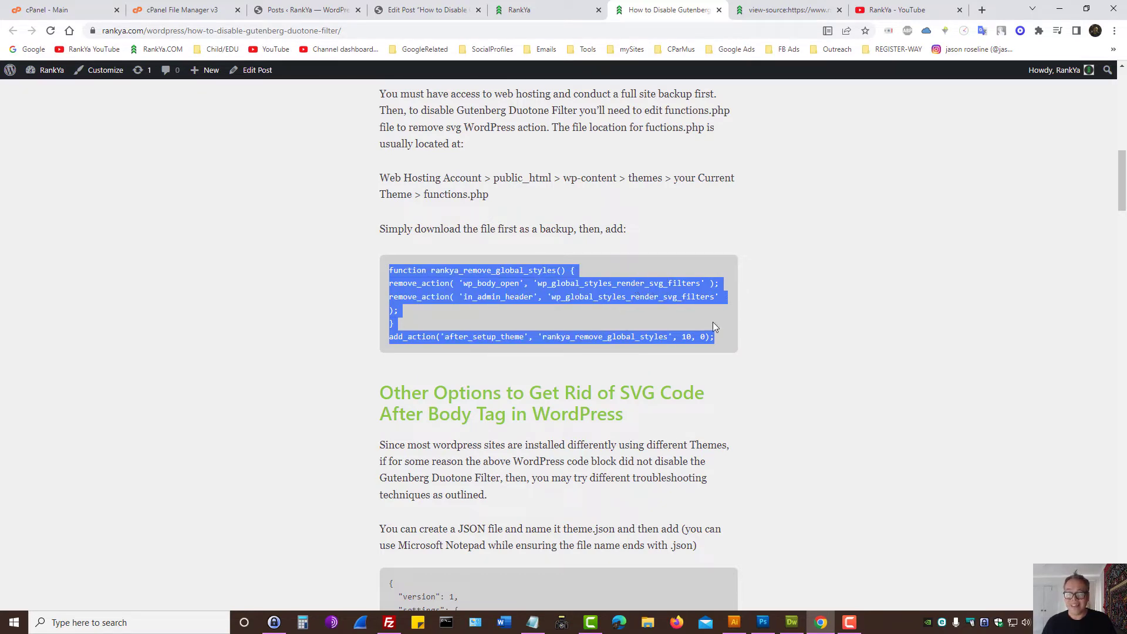
{"action": "left_click", "coordinate": [789, 622]}
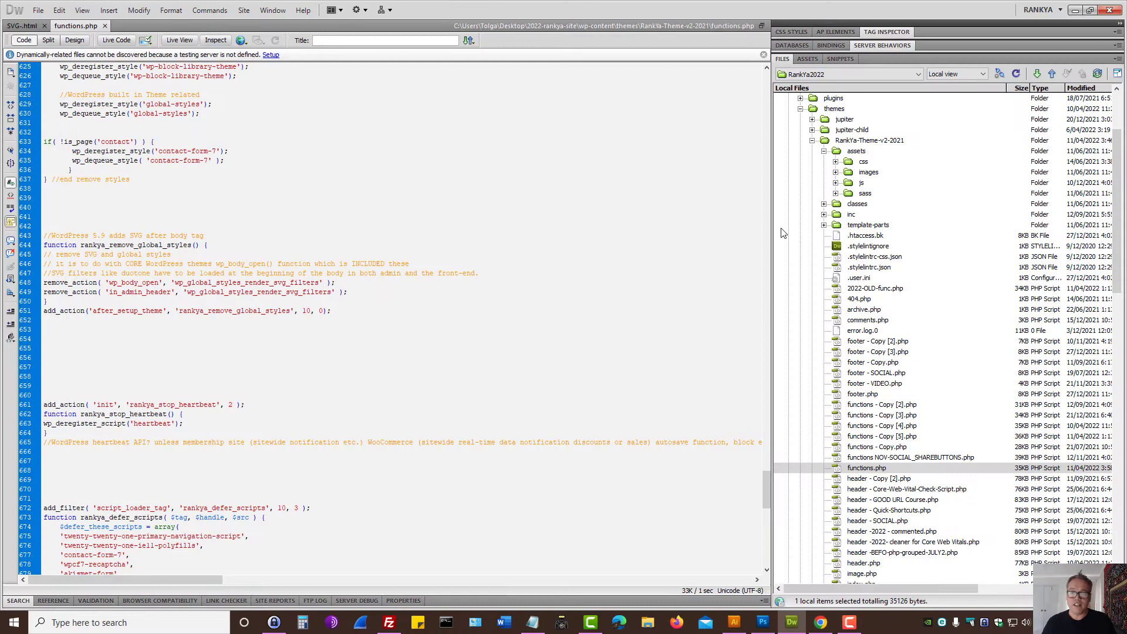
- Paste the rankya_remove_global_styles function at the end of functions.php, lines 818–823
{"action": "left_click_drag", "start_coordinate": [766, 481], "coordinate": [765, 543]}
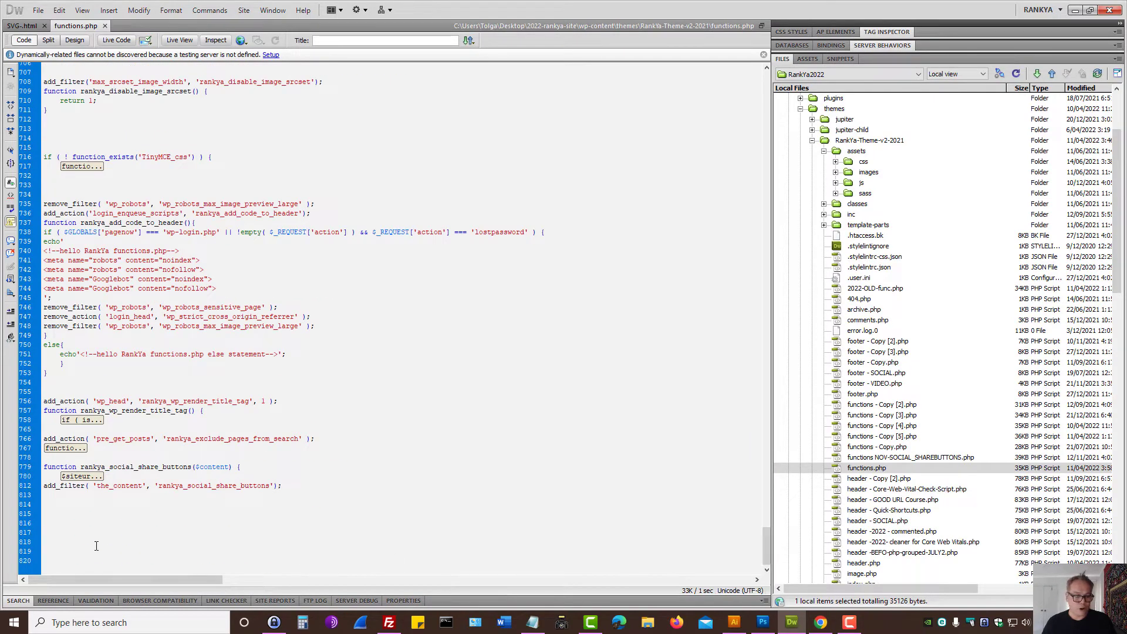
{"action": "key", "text": "ctrl+v"}
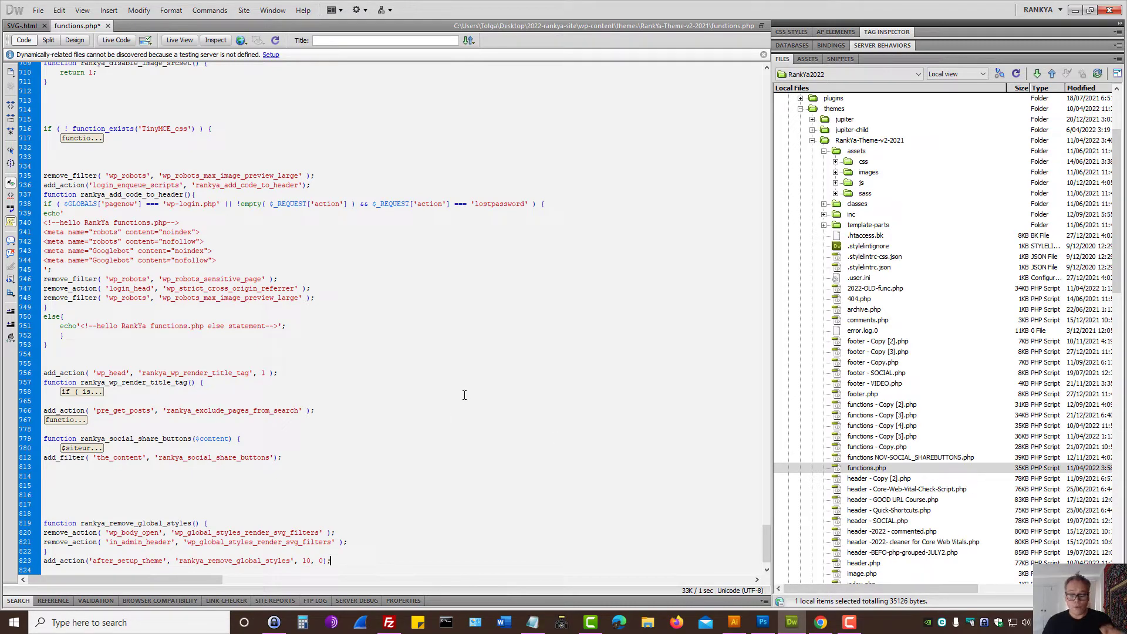
- Check the live page source for the wp-duotone svg line, comparing it with the article
{"action": "left_click", "coordinate": [821, 623]}
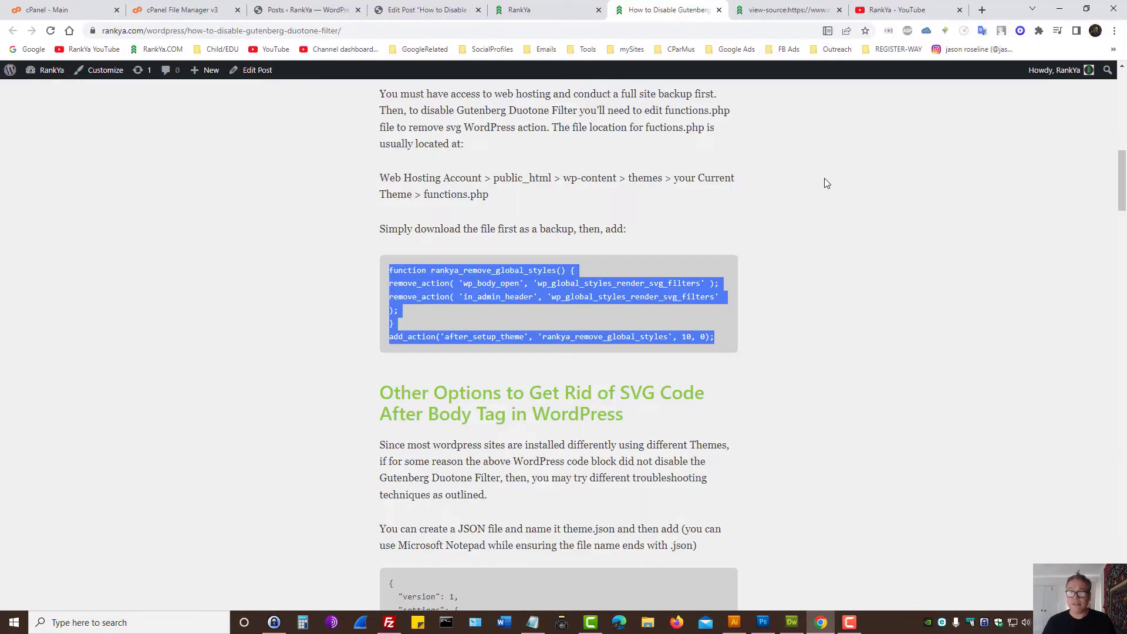
{"action": "left_click", "coordinate": [769, 7]}
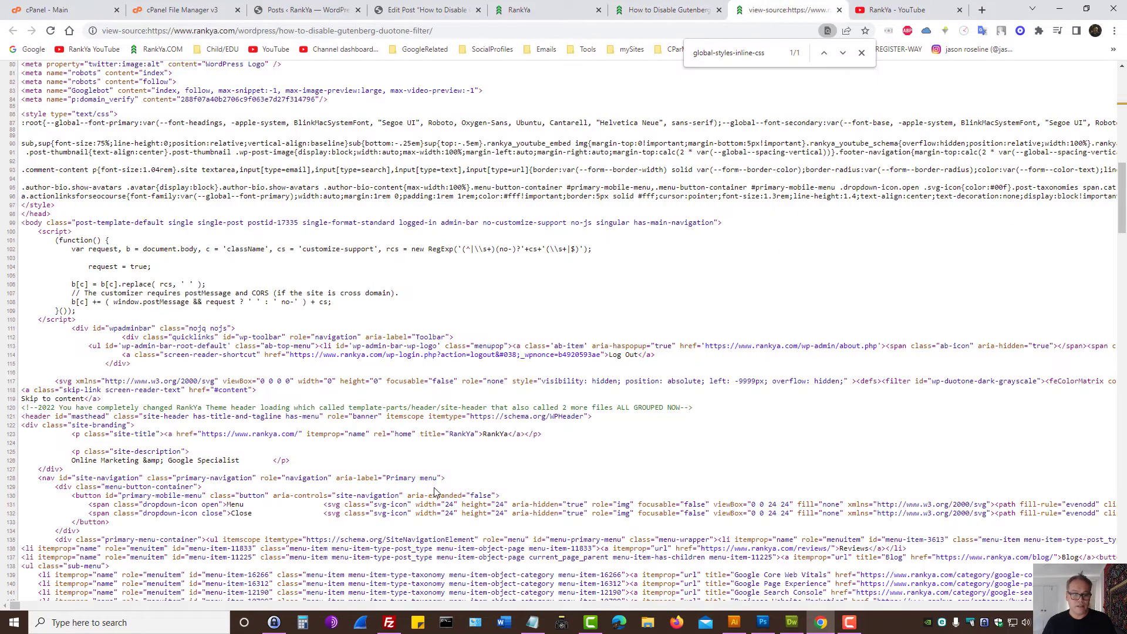
{"action": "triple_click", "coordinate": [87, 383]}
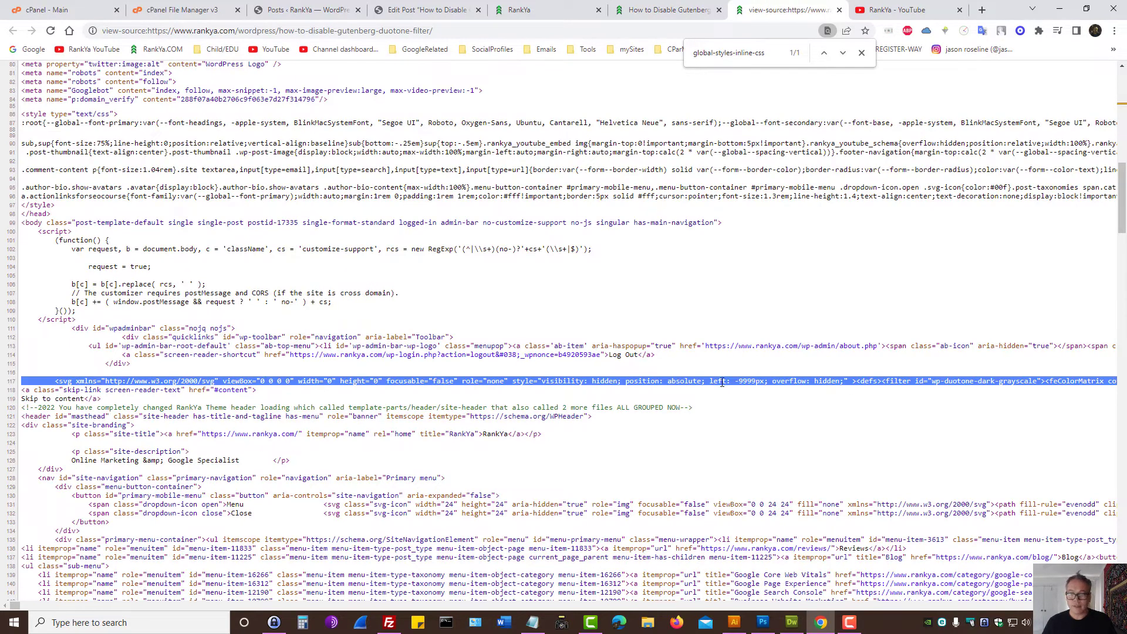
{"action": "left_click", "coordinate": [743, 299]}
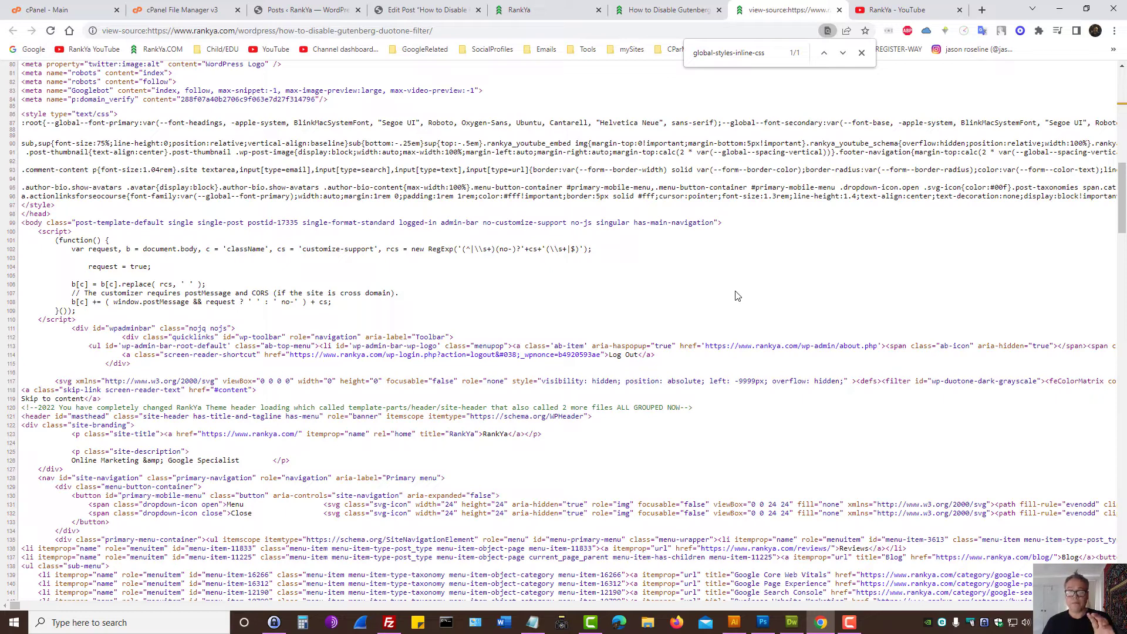
{"action": "left_click", "coordinate": [661, 10]}
{"action": "scroll", "coordinate": [612, 340], "scroll_direction": "up", "scroll_amount": 15}
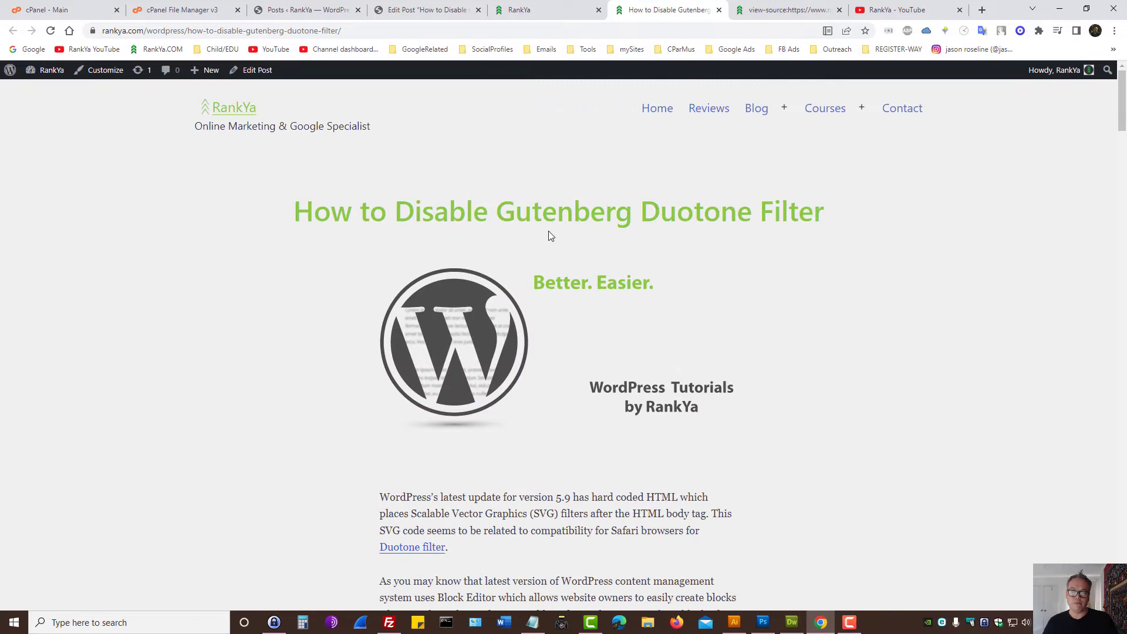
{"action": "left_click", "coordinate": [761, 9]}
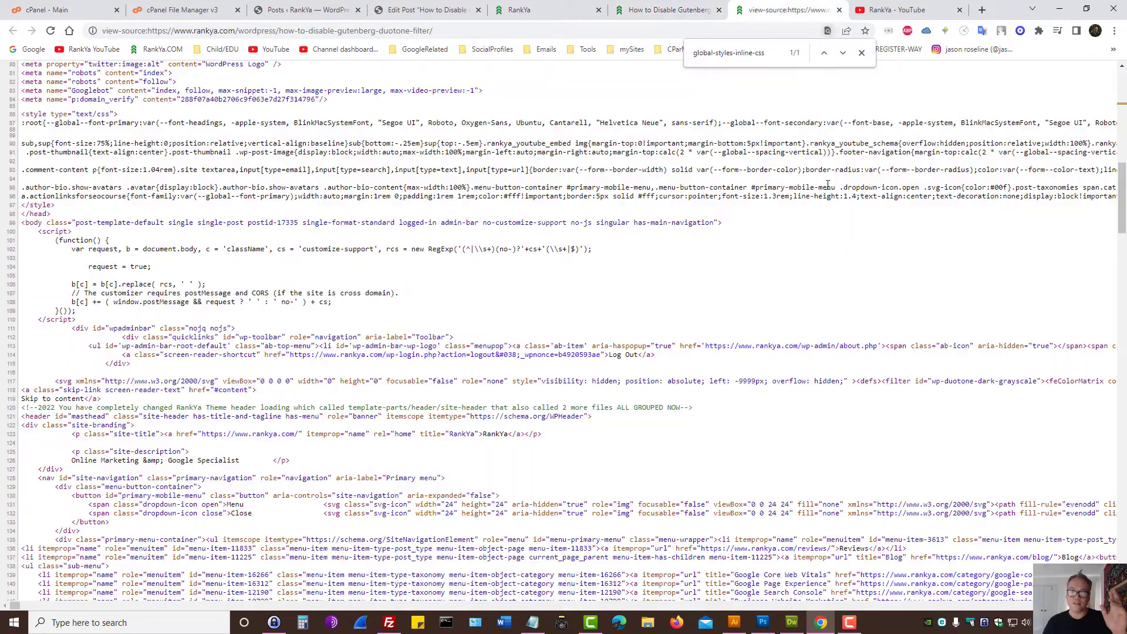
{"action": "triple_click", "coordinate": [69, 382]}
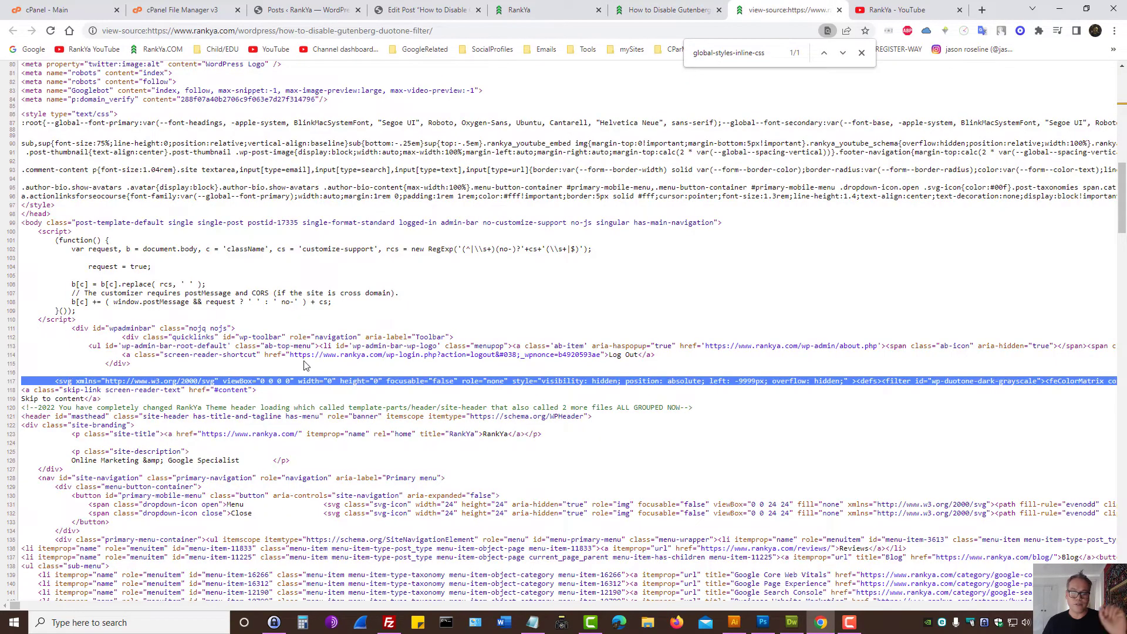
{"action": "left_click", "coordinate": [458, 328]}
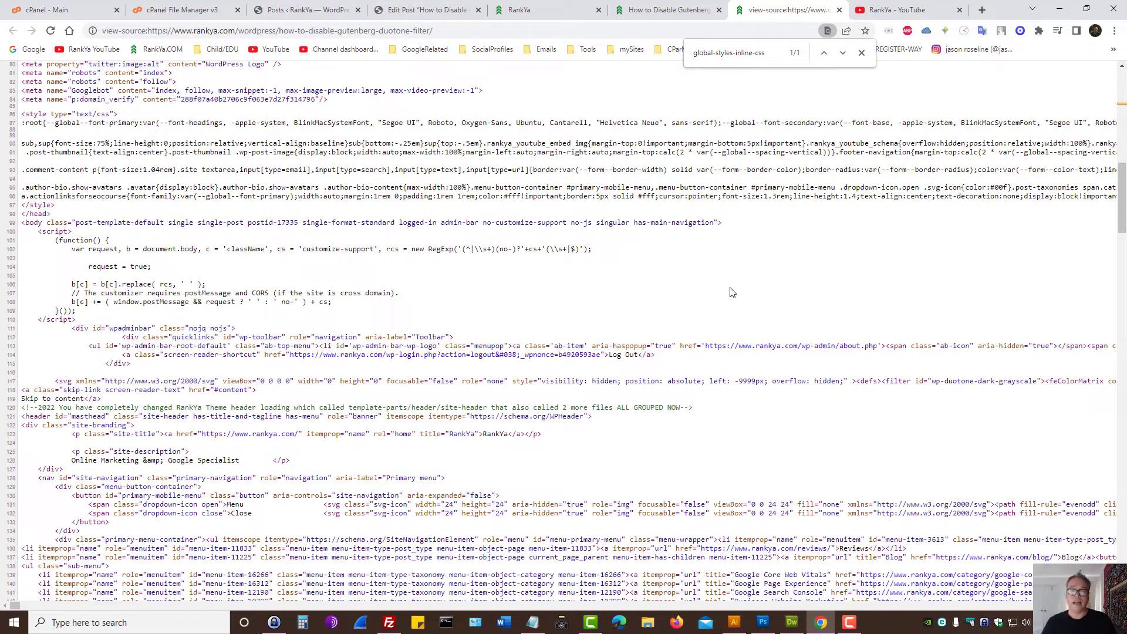
- Locate the global-styles-inline-css style block at source lines 28–29
{"action": "left_click_drag", "start_coordinate": [766, 53], "coordinate": [676, 53]}
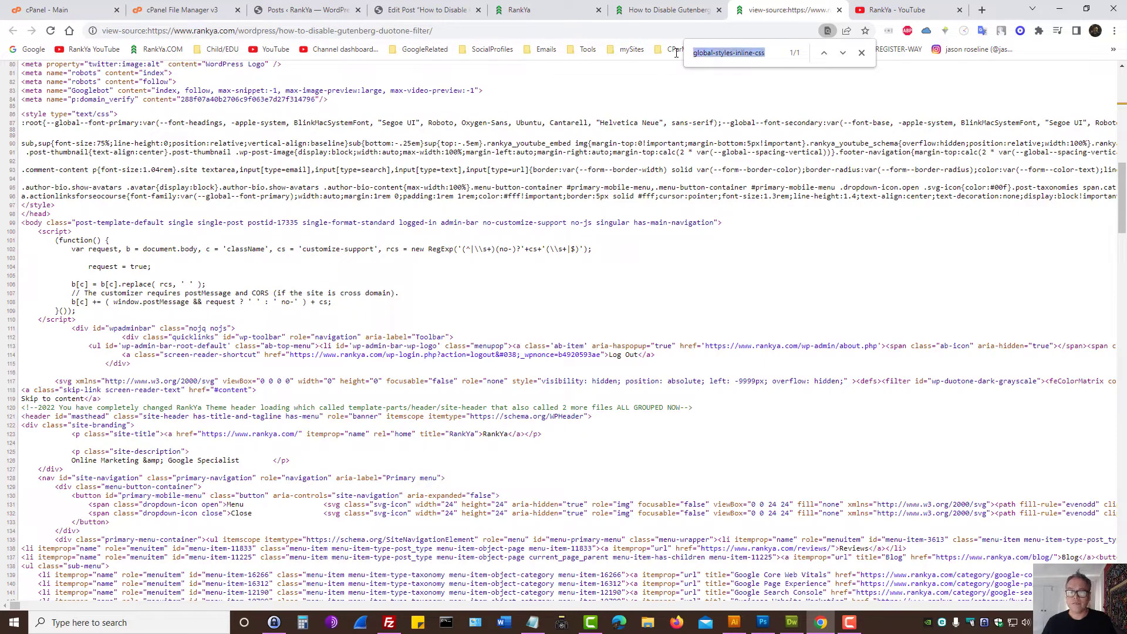
{"action": "left_click", "coordinate": [842, 53]}
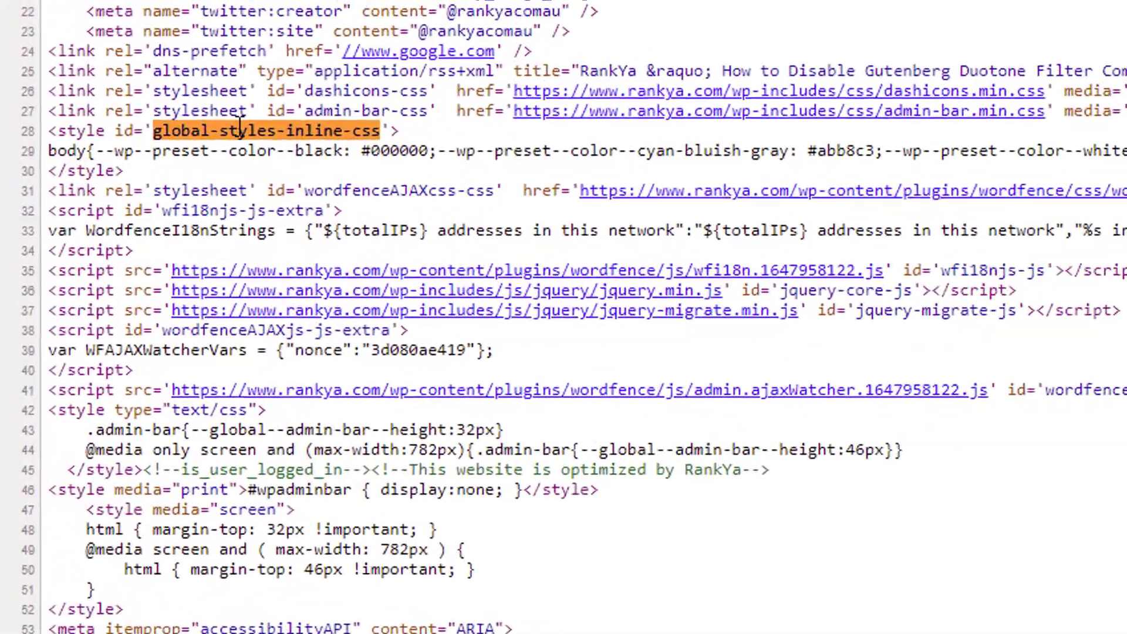
{"action": "triple_click", "coordinate": [107, 315]}
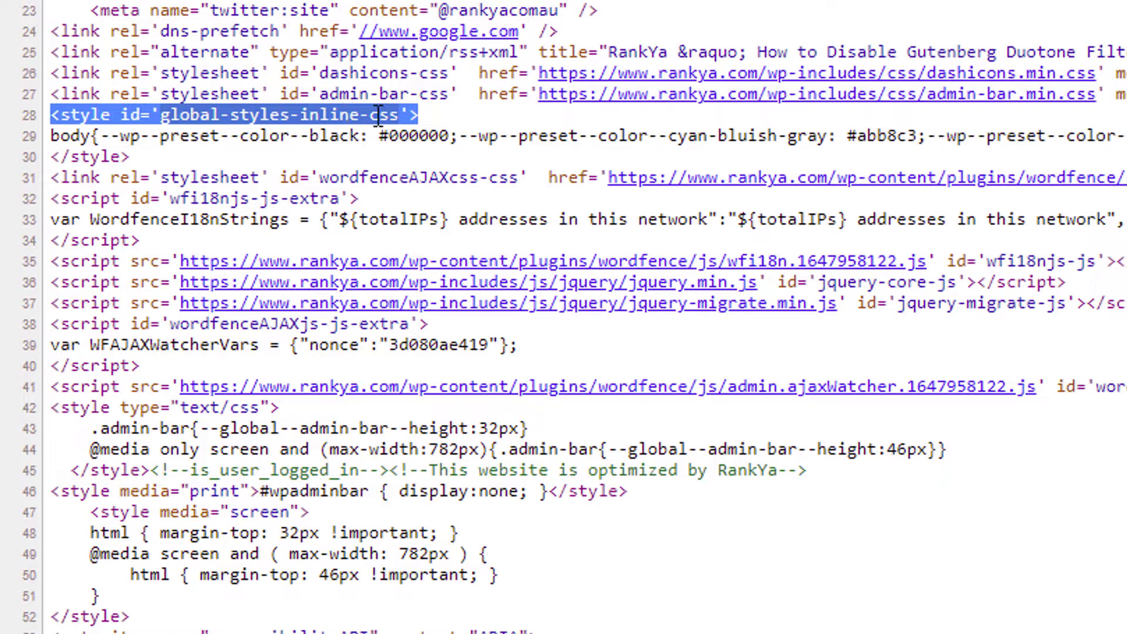
{"action": "triple_click", "coordinate": [201, 141]}
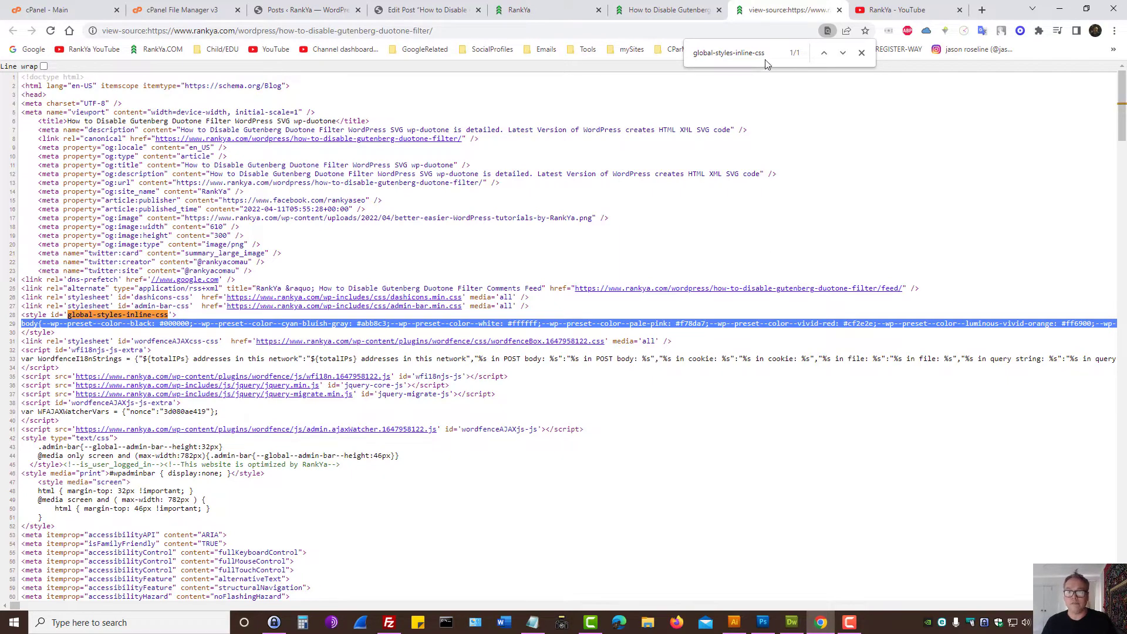
{"action": "left_click", "coordinate": [669, 10]}
- Copy the article's Twenty Twenty-One rankya_remove_styles dequeue code block
{"action": "scroll", "coordinate": [572, 396], "scroll_direction": "down", "scroll_amount": 15}
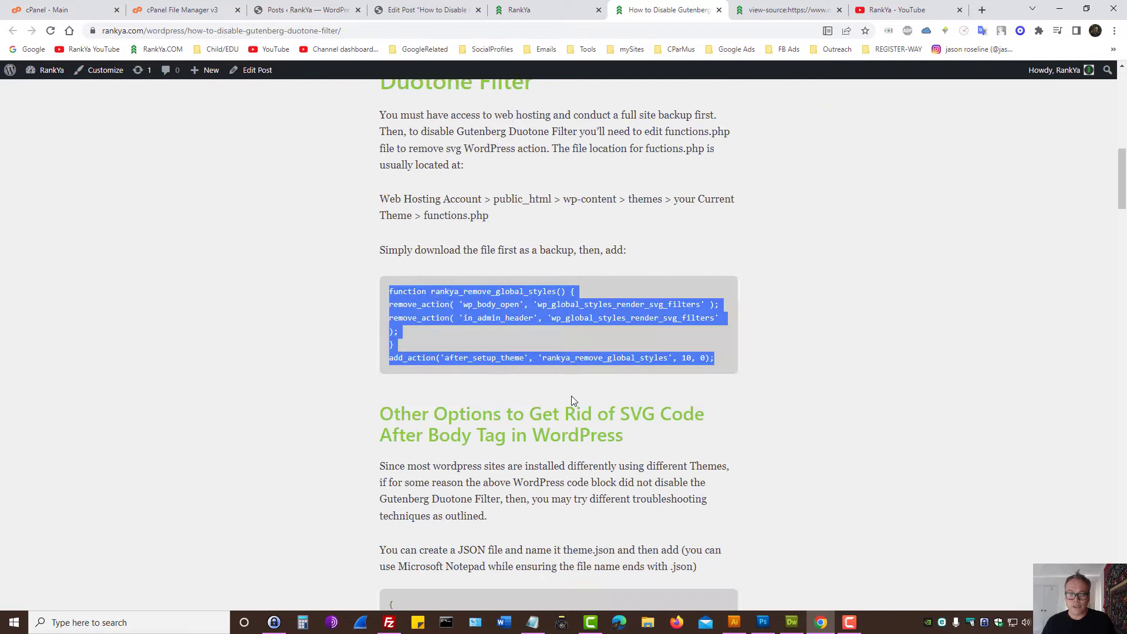
{"action": "scroll", "coordinate": [571, 396], "scroll_direction": "down", "scroll_amount": 6}
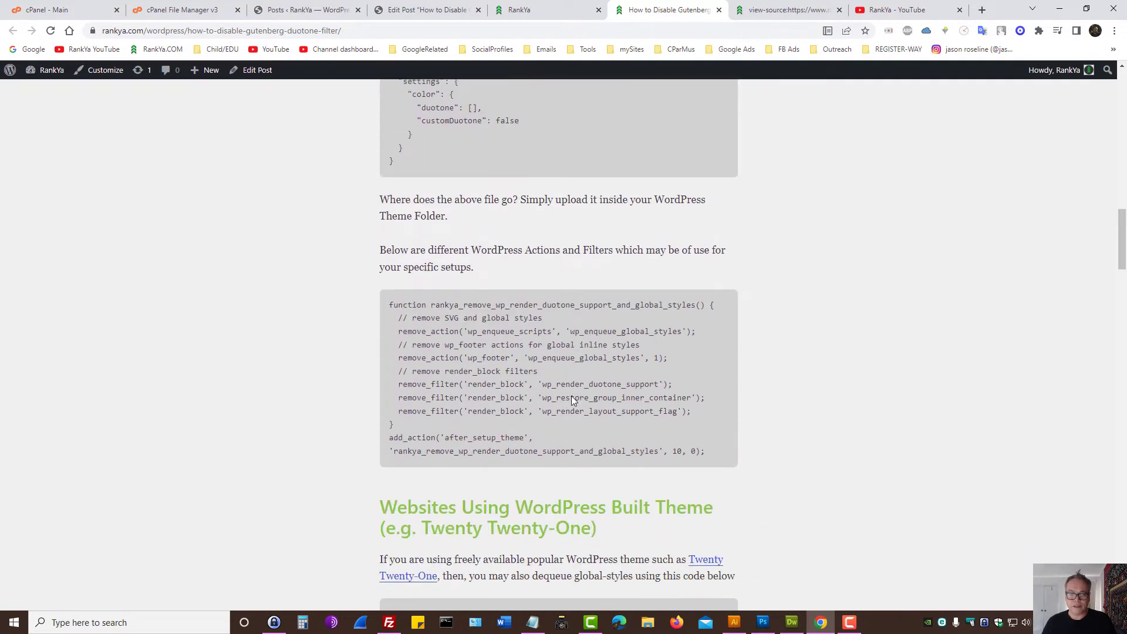
{"action": "scroll", "coordinate": [562, 398], "scroll_direction": "down", "scroll_amount": 3}
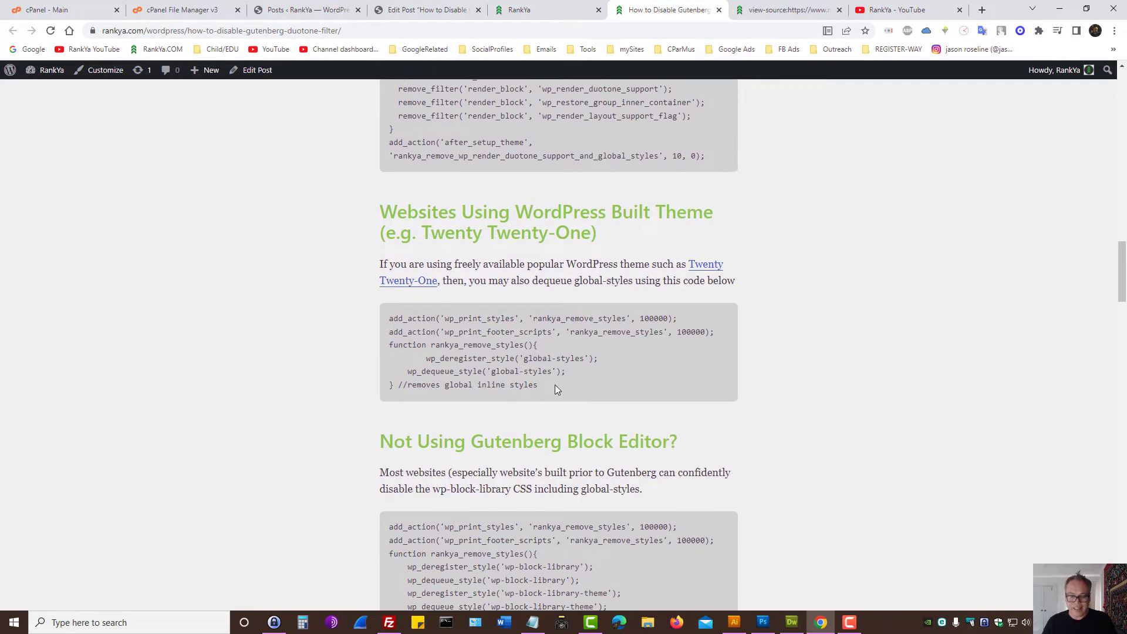
{"action": "left_click_drag", "start_coordinate": [537, 381], "coordinate": [382, 312]}
{"action": "right_click", "coordinate": [438, 317]}
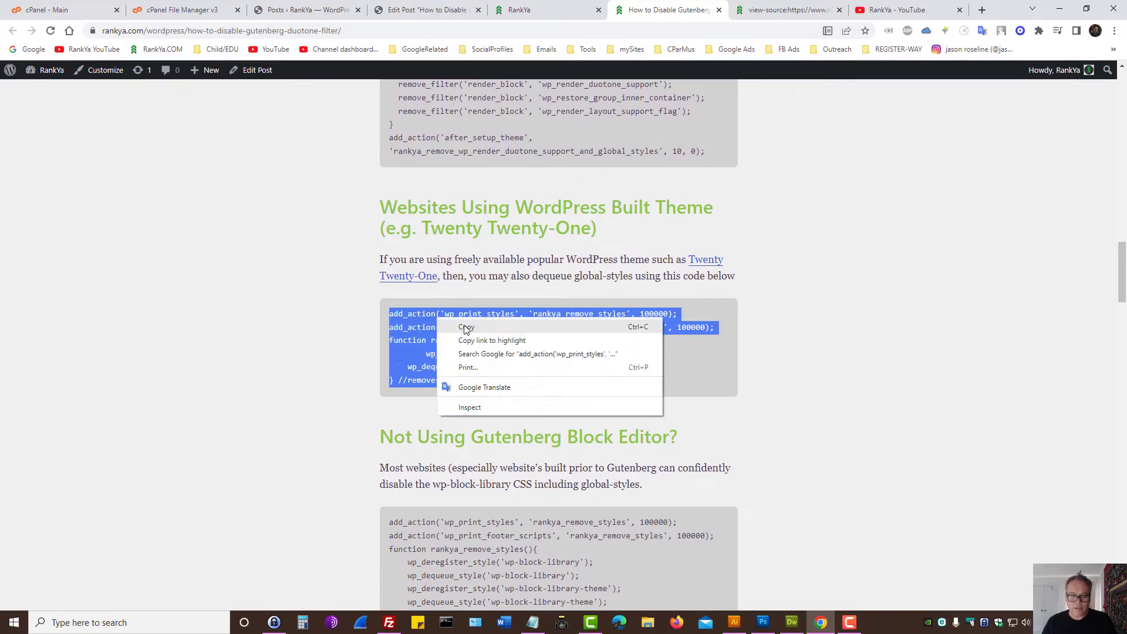
{"action": "left_click", "coordinate": [467, 329]}
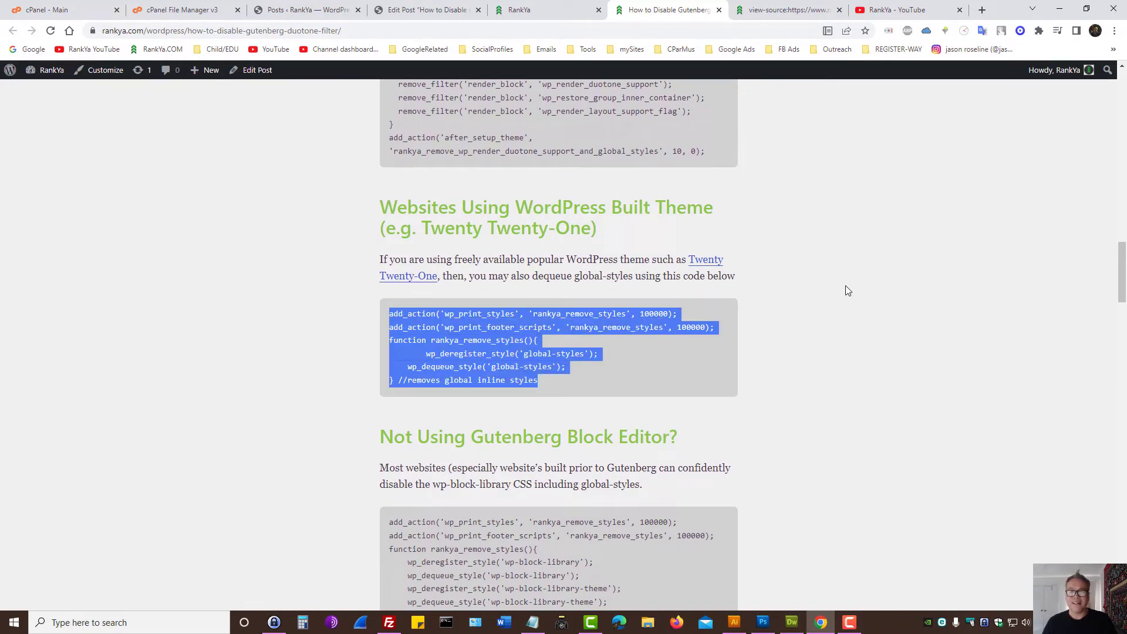
{"action": "left_click", "coordinate": [174, 7]}
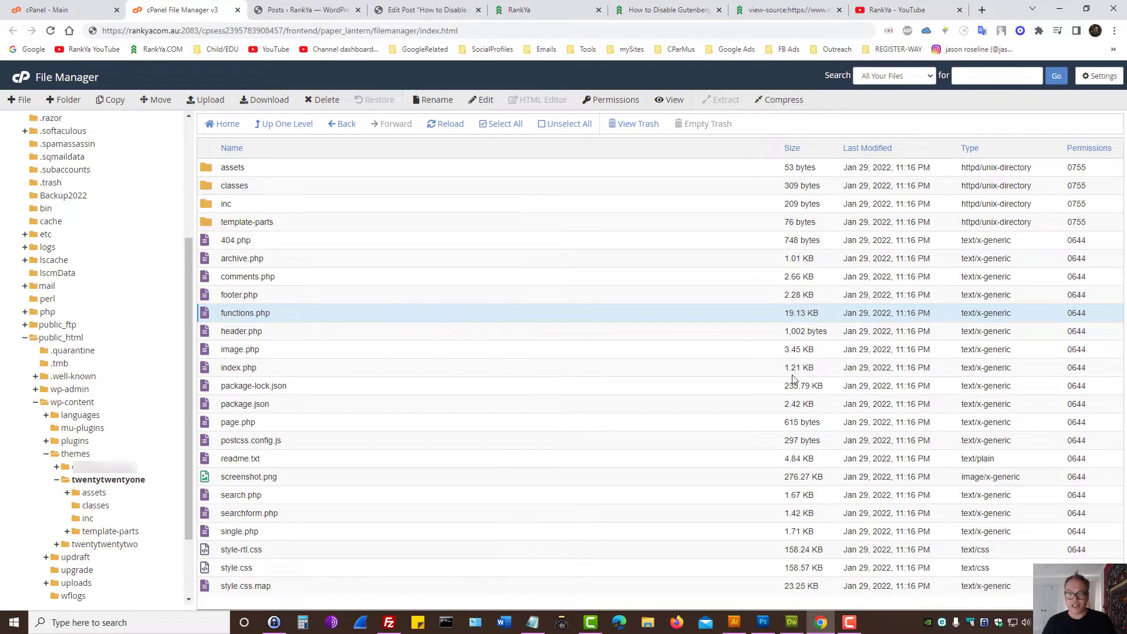
- Paste rankya_remove_styles after line 823 and review its wp_deregister_style('global-styles') lines 826–831
{"action": "left_click", "coordinate": [791, 622]}
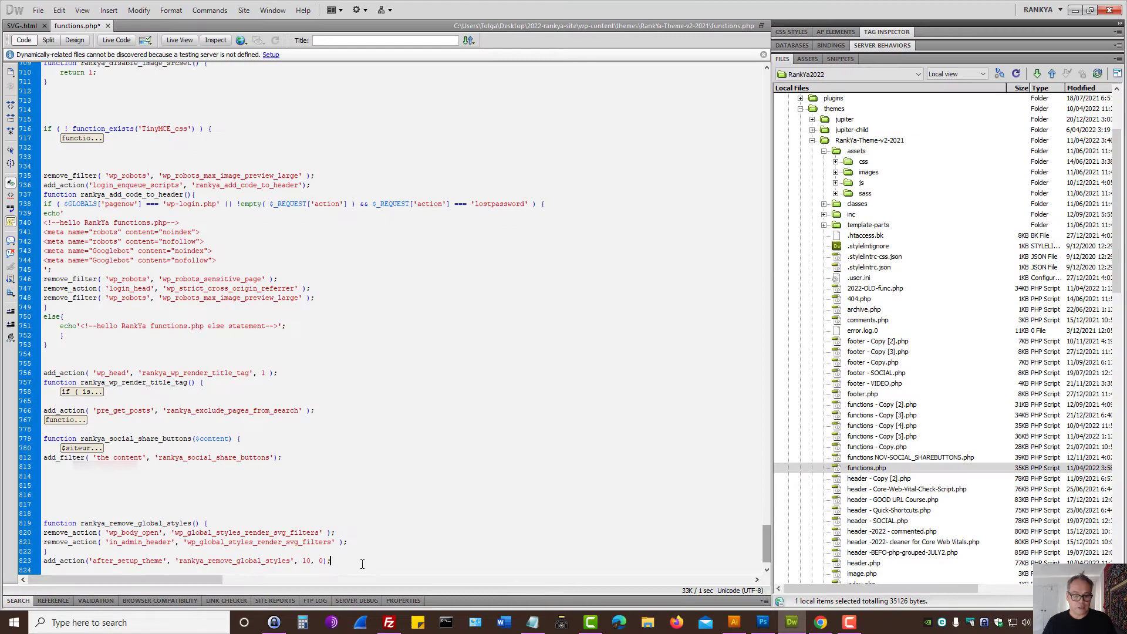
{"action": "key", "text": "Return"}
{"action": "key", "text": "Return"}
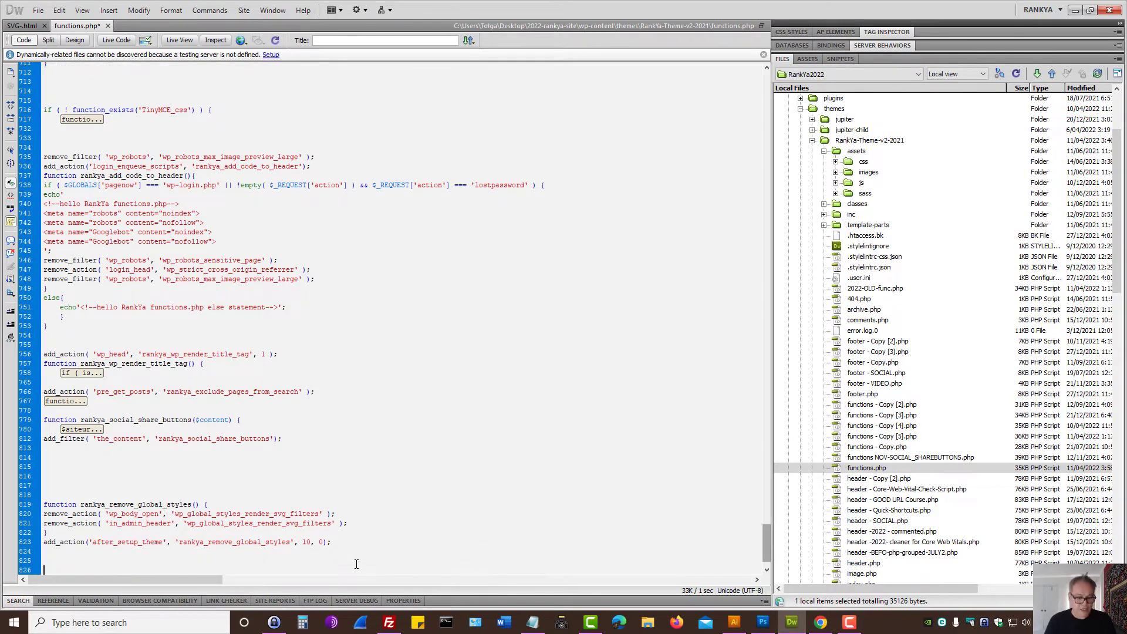
{"action": "key", "text": "ctrl+v"}
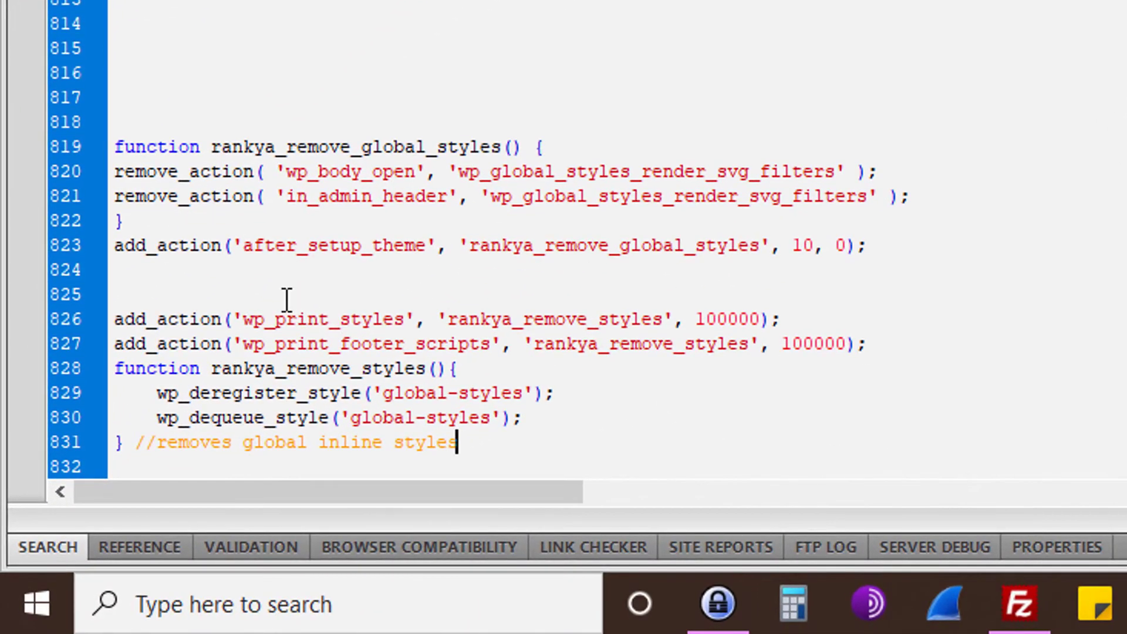
{"action": "left_click", "coordinate": [528, 299]}
{"action": "scroll", "coordinate": [529, 299], "scroll_direction": "down", "scroll_amount": 1}
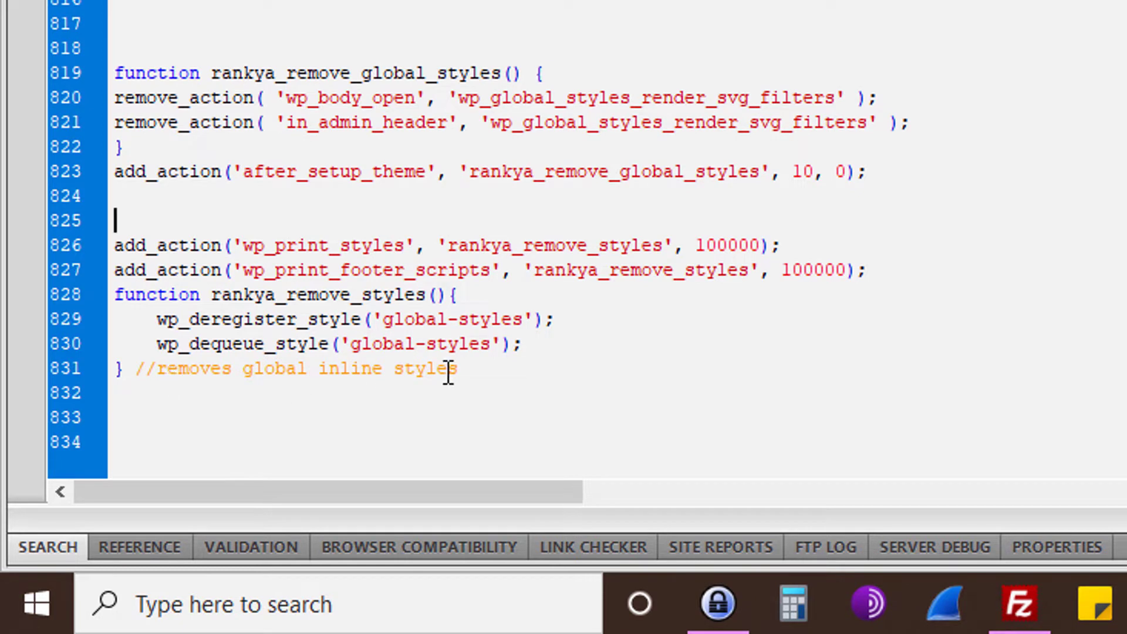
{"action": "left_click_drag", "start_coordinate": [468, 370], "coordinate": [101, 235]}
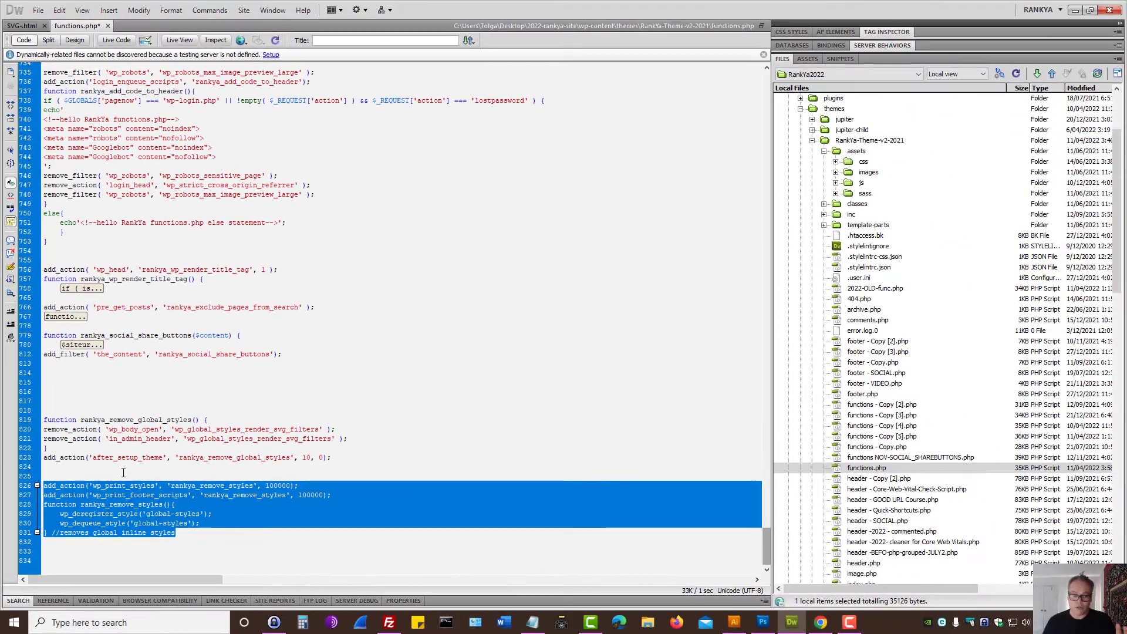
{"action": "left_click", "coordinate": [460, 325]}
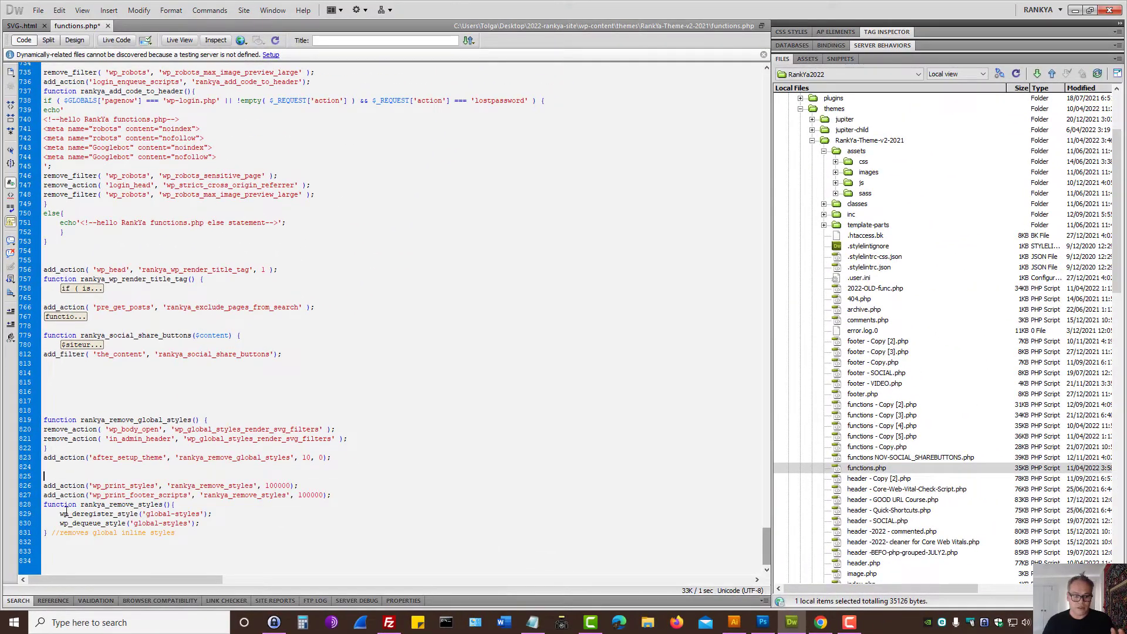
{"action": "left_click_drag", "start_coordinate": [60, 514], "coordinate": [219, 513]}
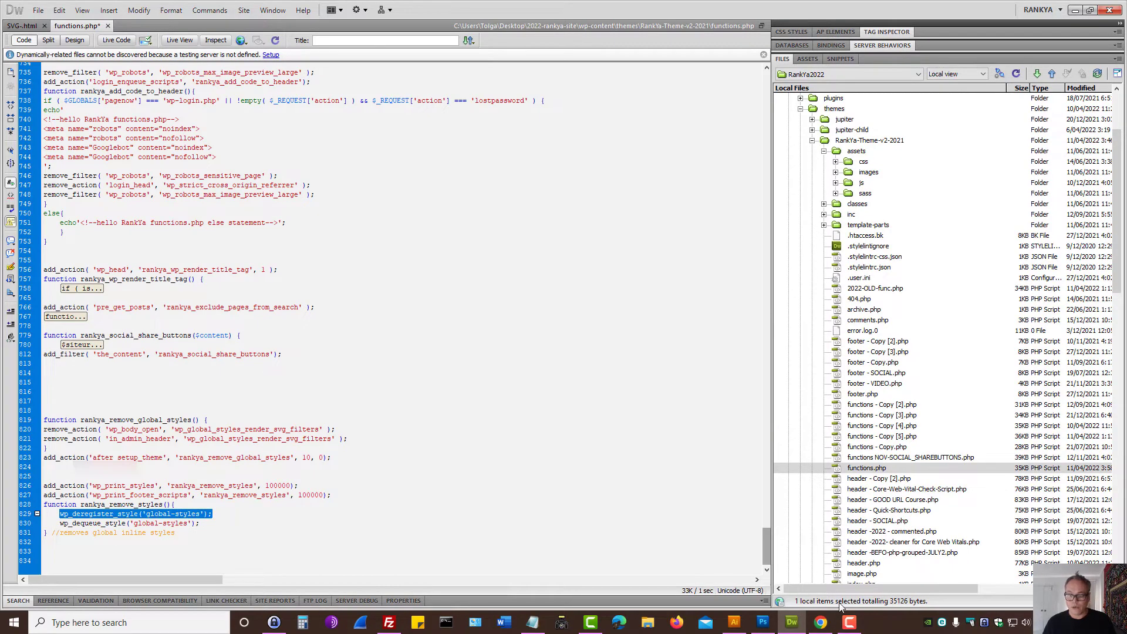
{"action": "left_click", "coordinate": [820, 622]}
{"action": "left_click", "coordinate": [787, 10]}
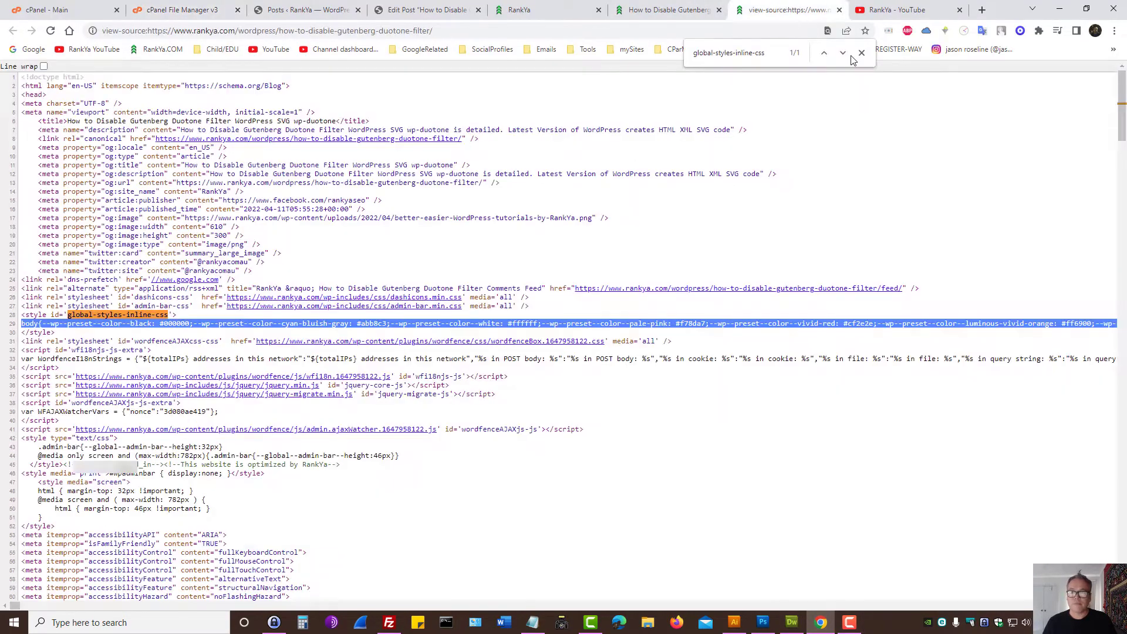
{"action": "triple_click", "coordinate": [133, 313]}
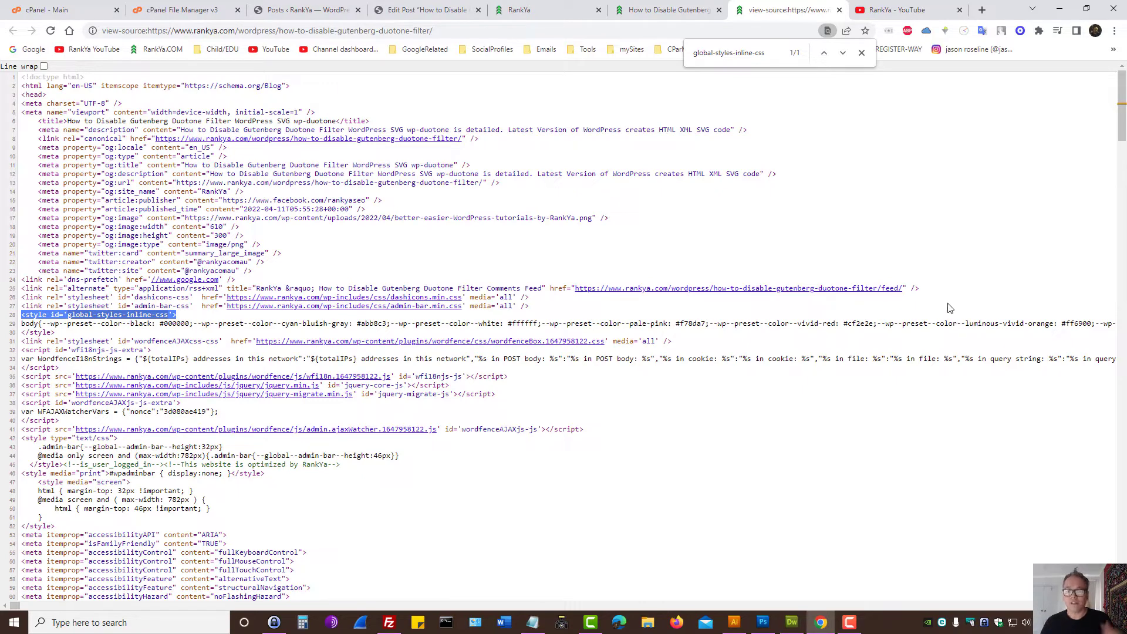
{"action": "left_click", "coordinate": [669, 10]}
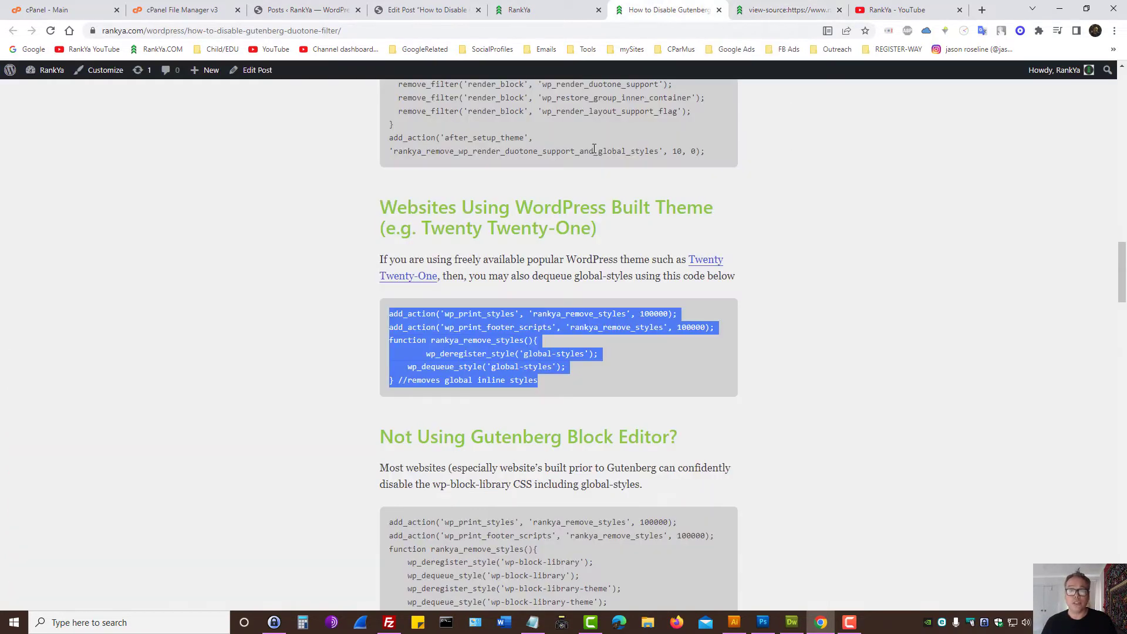
{"action": "left_click", "coordinate": [583, 245]}
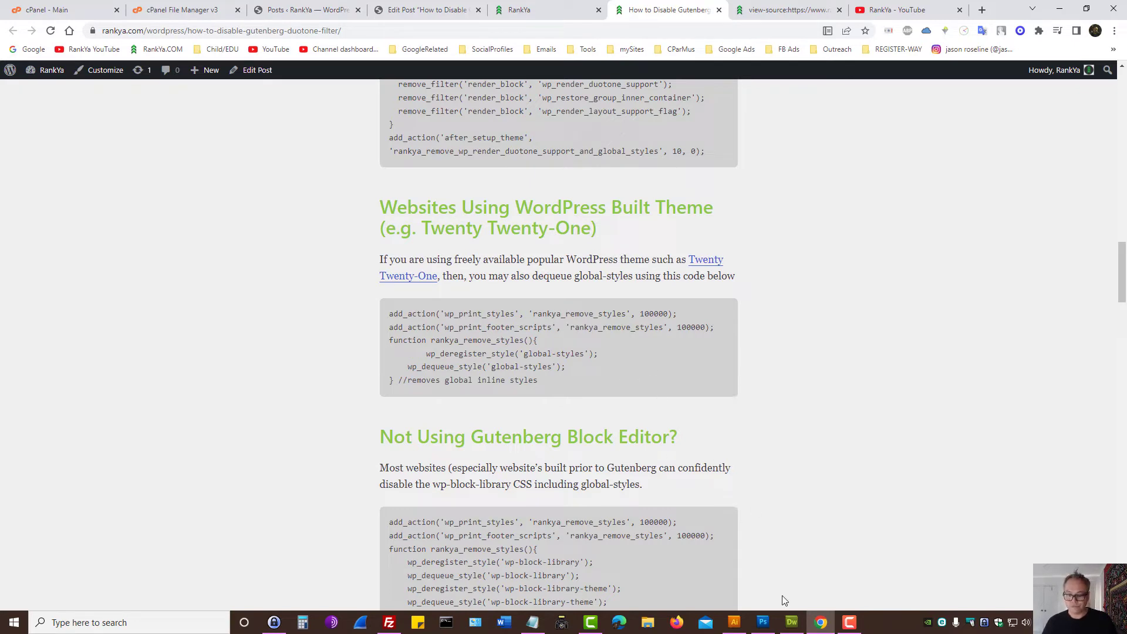
{"action": "left_click", "coordinate": [798, 623]}
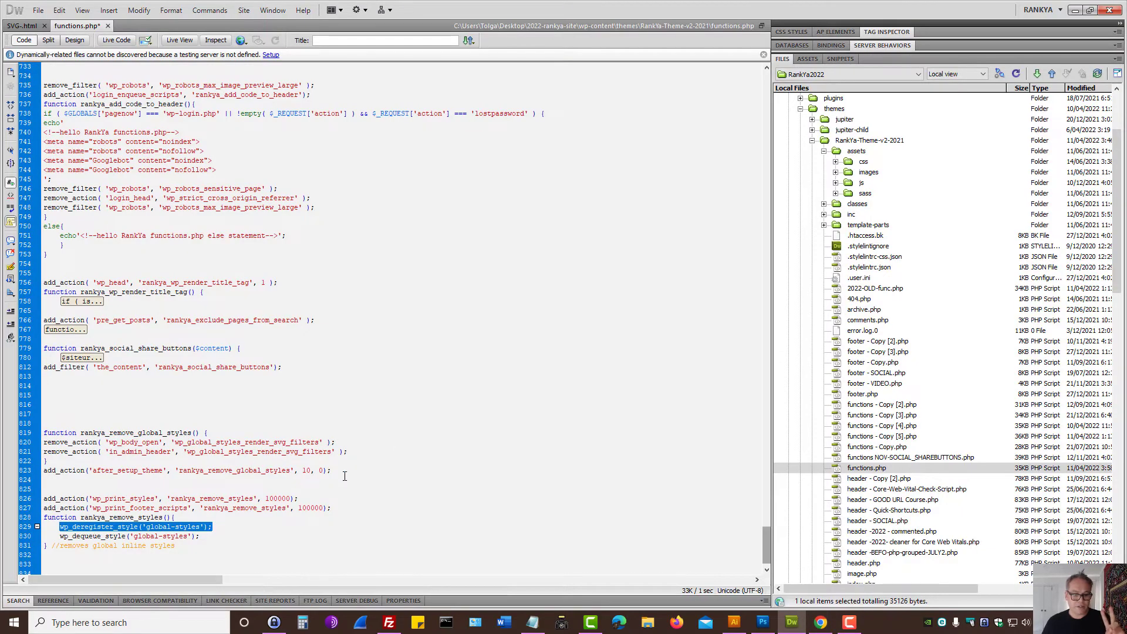
- Undo the pasted functions so functions.php matches its saved version
{"action": "left_click_drag", "start_coordinate": [344, 475], "coordinate": [2, 421]}
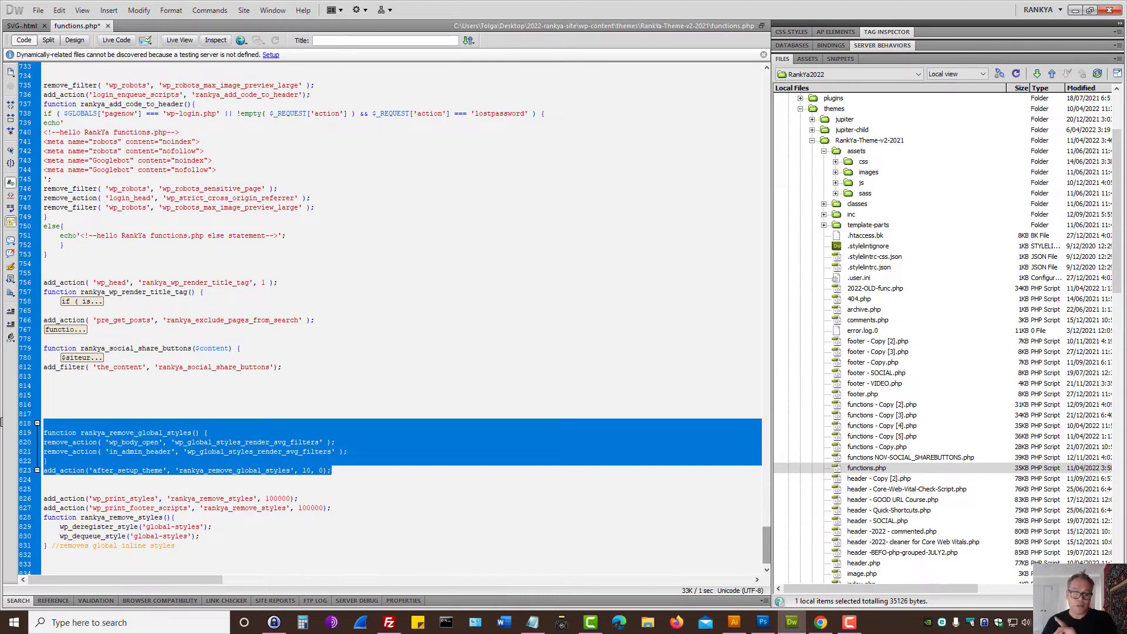
{"action": "left_click", "coordinate": [208, 529]}
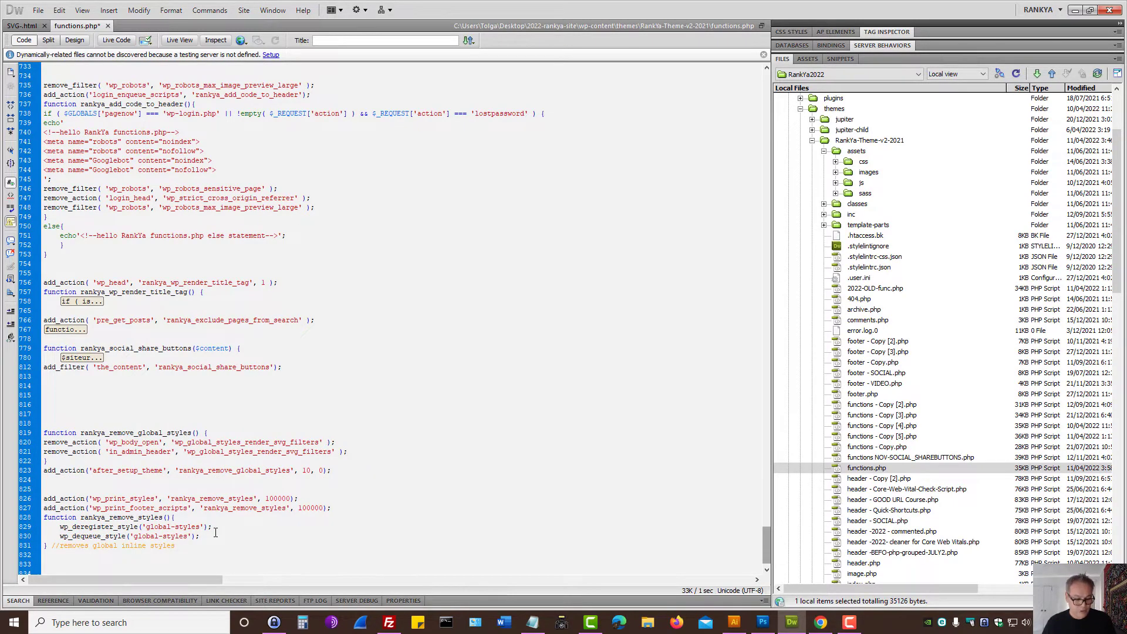
{"action": "key", "text": "ctrl+z"}
{"action": "key", "text": "ctrl+z"}
{"action": "key", "text": "ctrl+z"}
{"action": "key", "text": "ctrl+z"}
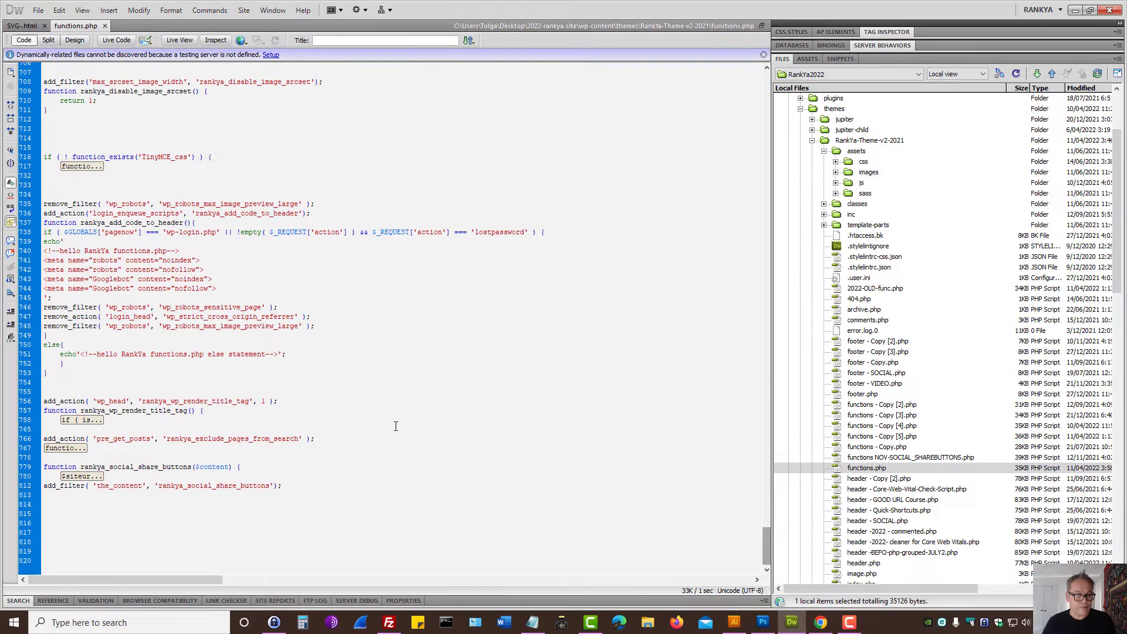
- Upload functions.php to the server theme folder through FileZilla
{"action": "left_click", "coordinate": [389, 622]}
{"action": "right_click", "coordinate": [54, 405]}
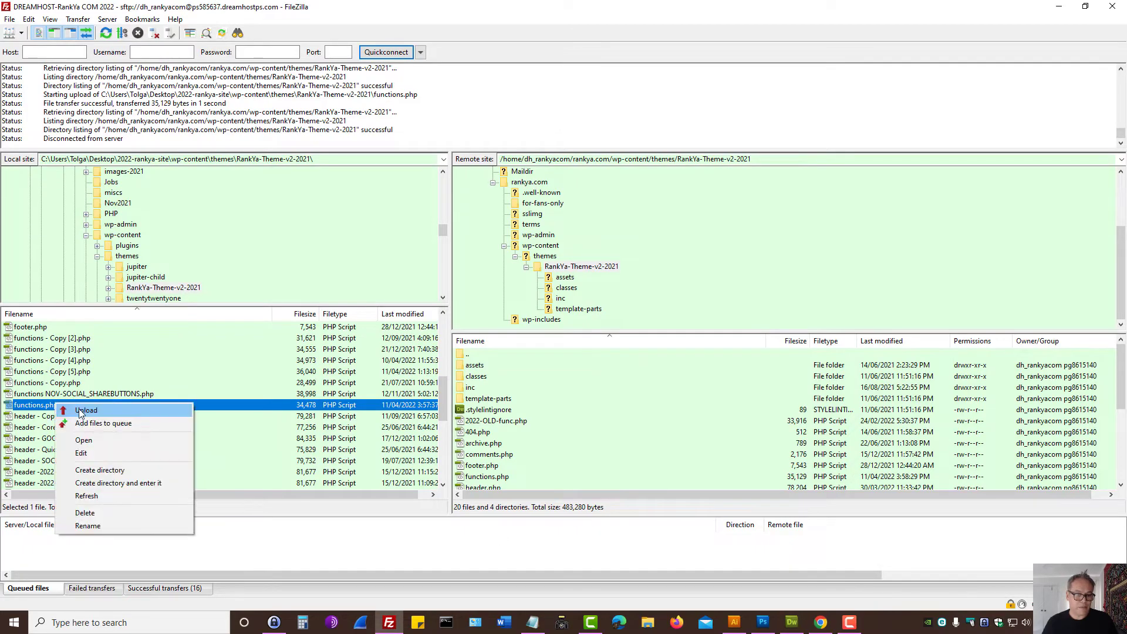
{"action": "left_click", "coordinate": [76, 411]}
{"action": "left_click", "coordinate": [825, 622]}
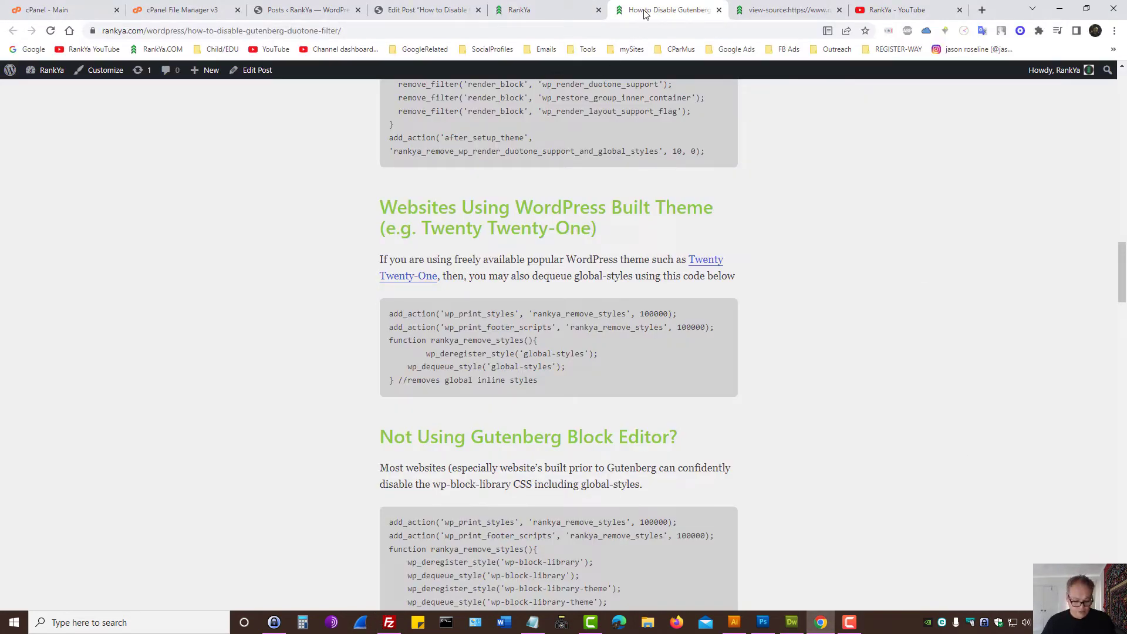
- Reload the article's page source to confirm global-styles-inline-css is gone, then reload the article
{"action": "key", "text": "ctrl+u"}
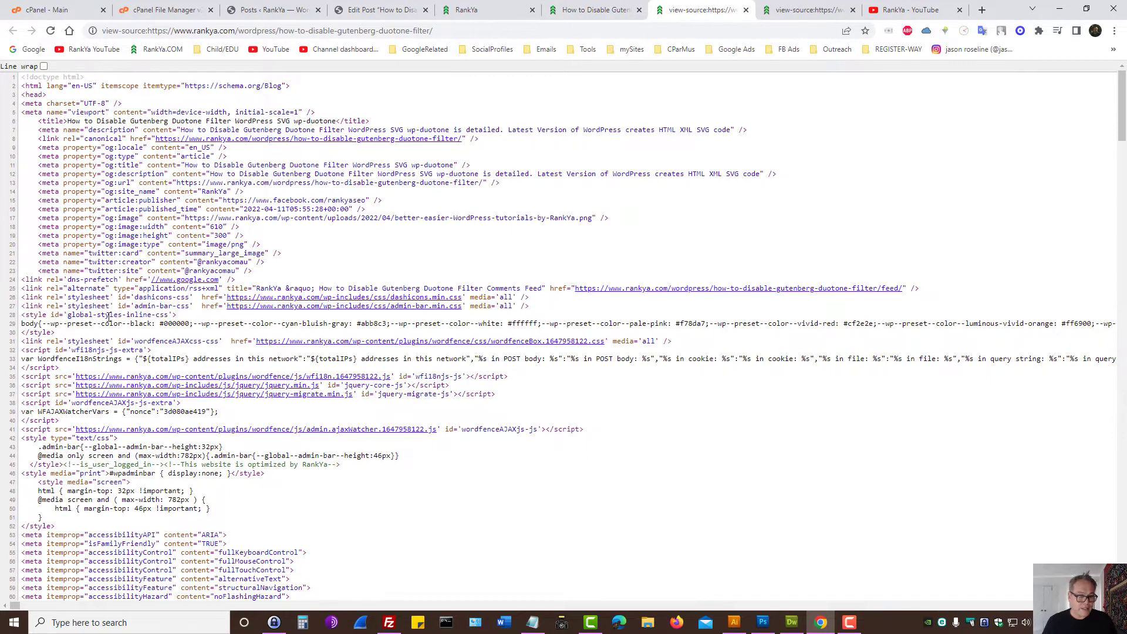
{"action": "left_click_drag", "start_coordinate": [68, 316], "coordinate": [167, 317]}
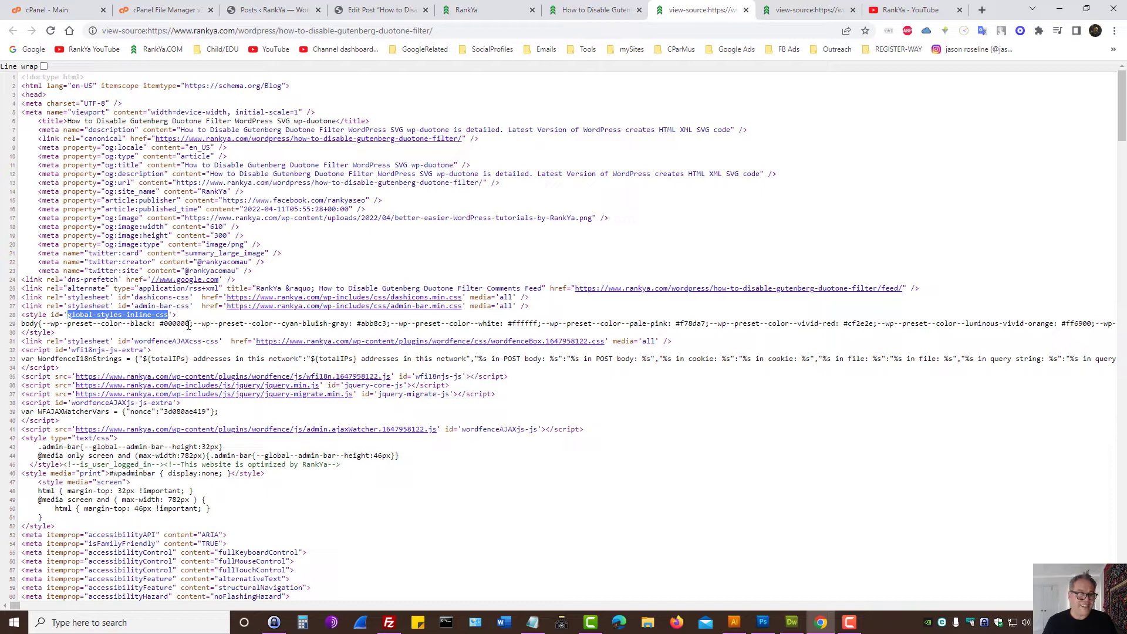
{"action": "left_click", "coordinate": [51, 31]}
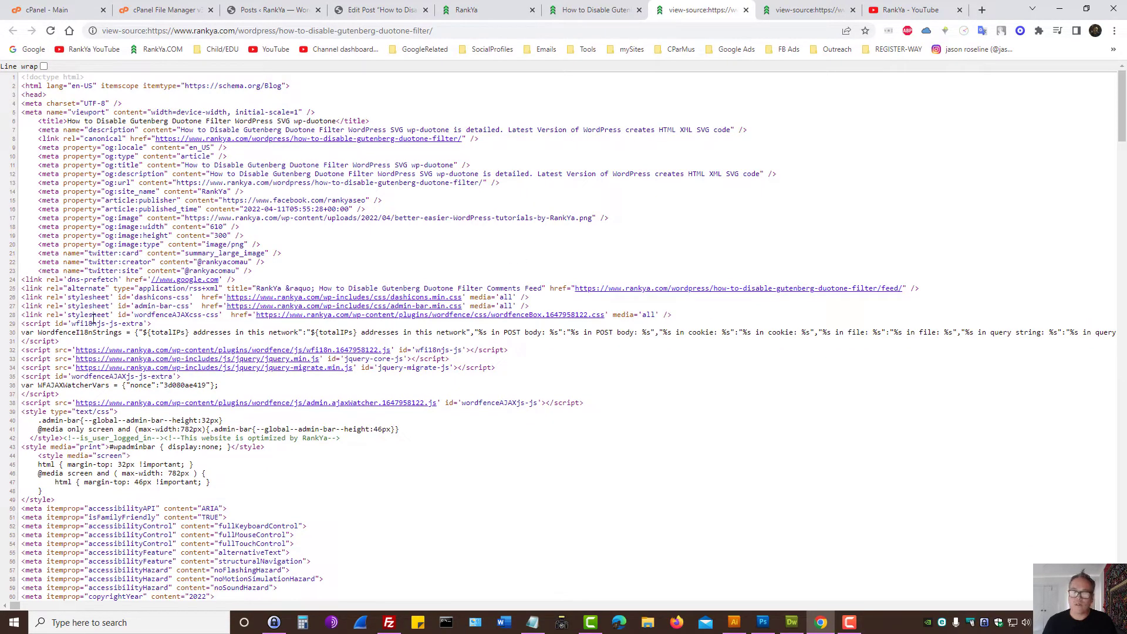
{"action": "left_click", "coordinate": [567, 9]}
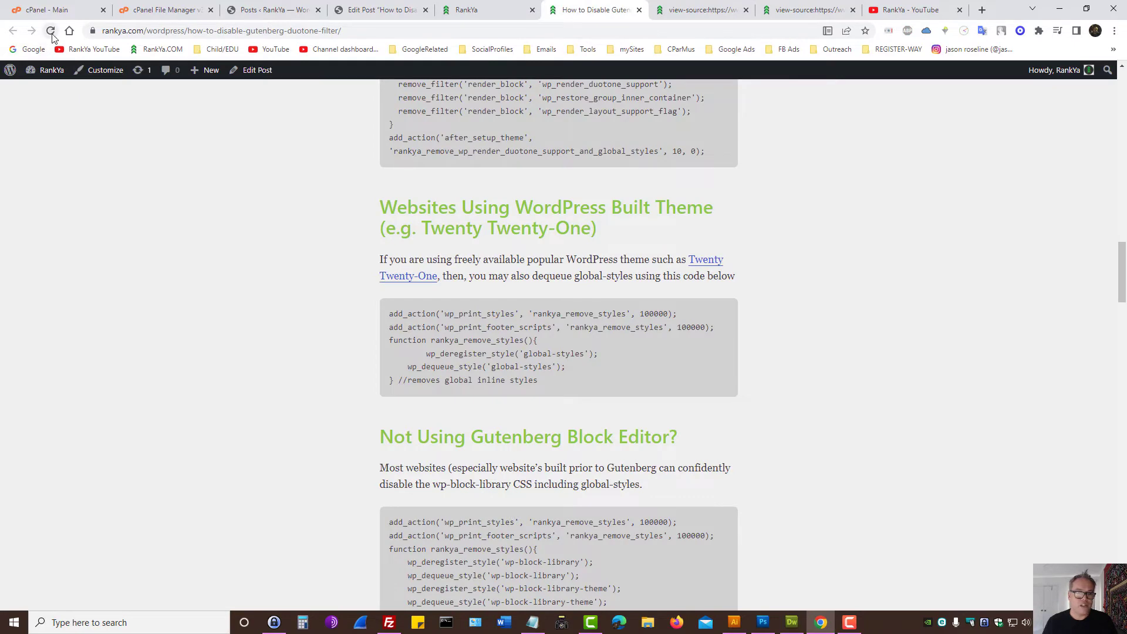
{"action": "left_click", "coordinate": [51, 31]}
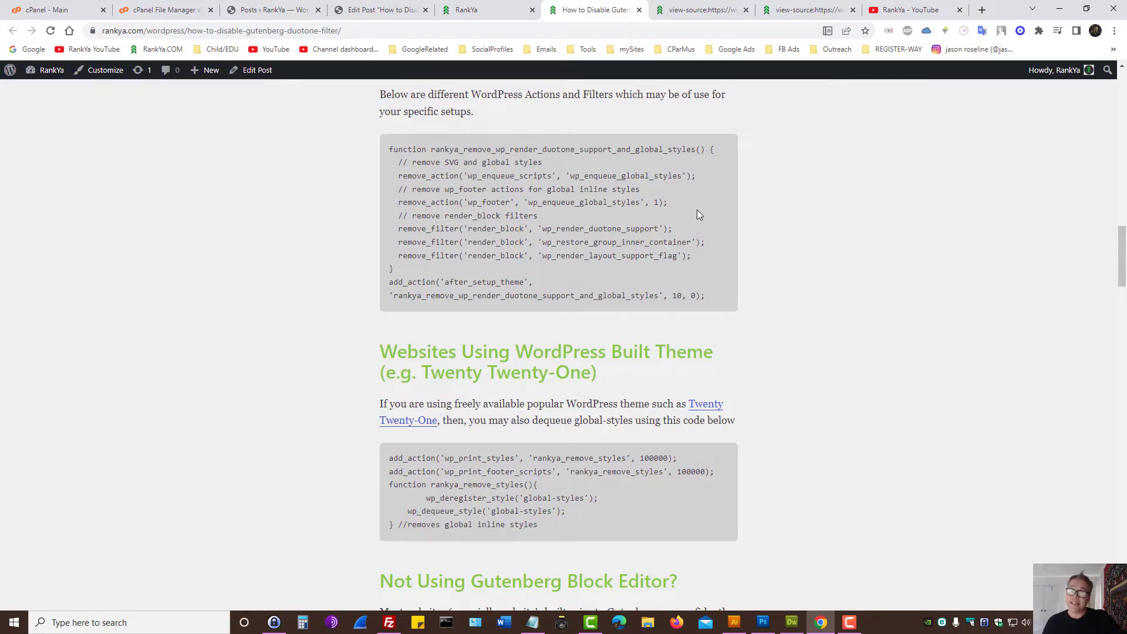
- Compare the two page-source tabs to confirm the hidden duotone SVG after the body tag is gone
{"action": "left_click", "coordinate": [708, 11]}
{"action": "scroll", "coordinate": [50, 311], "scroll_direction": "down", "scroll_amount": 13}
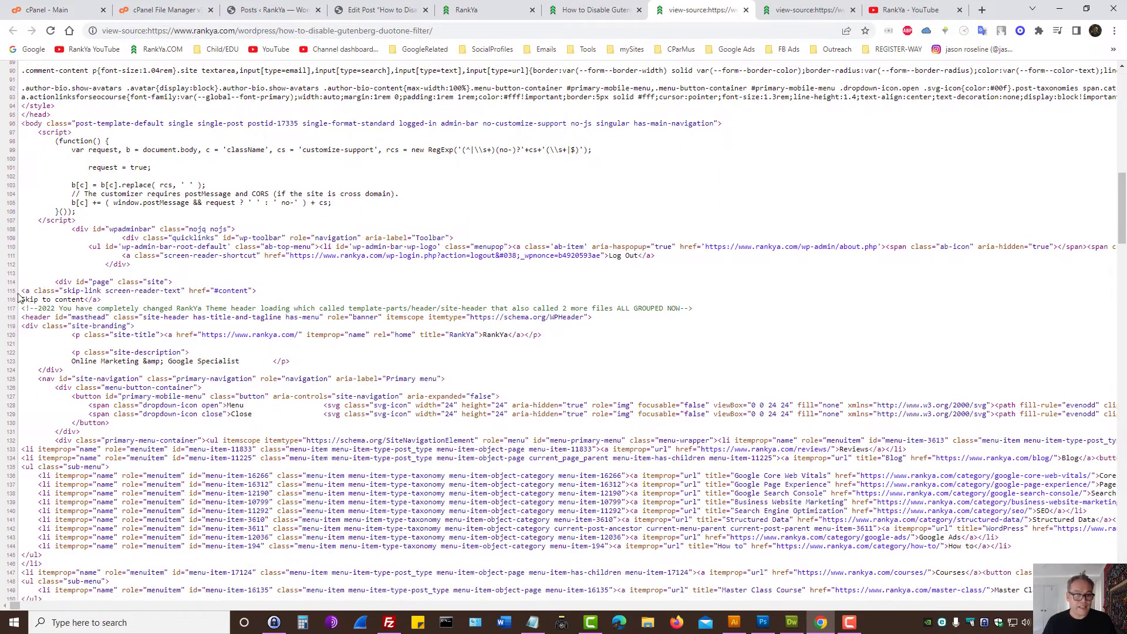
{"action": "key", "text": "ctrl+Tab"}
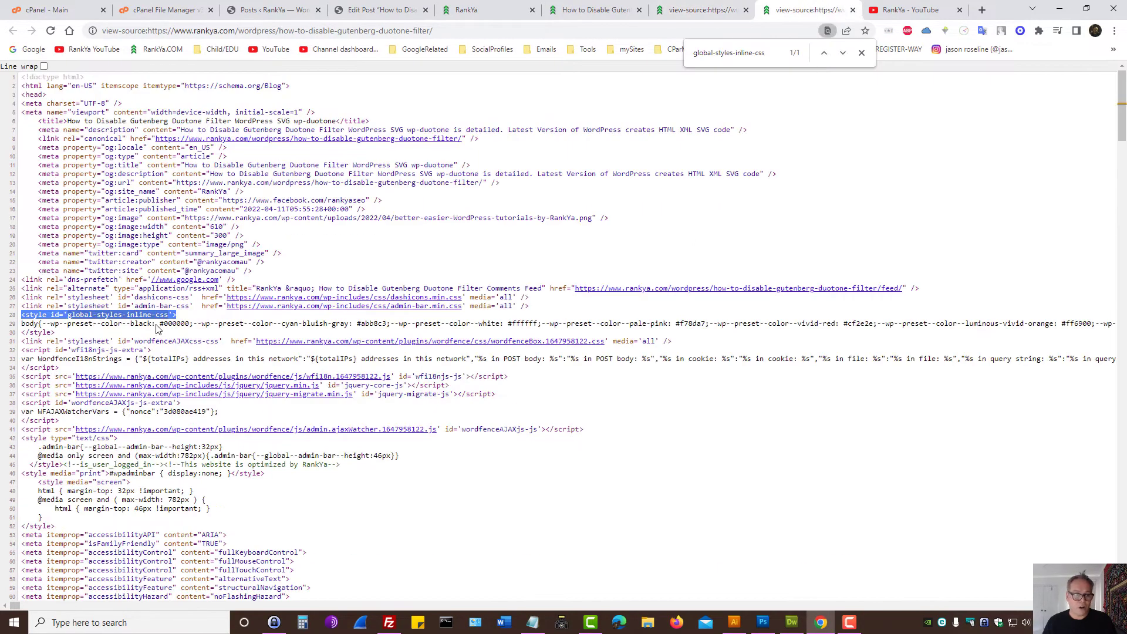
{"action": "scroll", "coordinate": [88, 387], "scroll_direction": "down", "scroll_amount": 16}
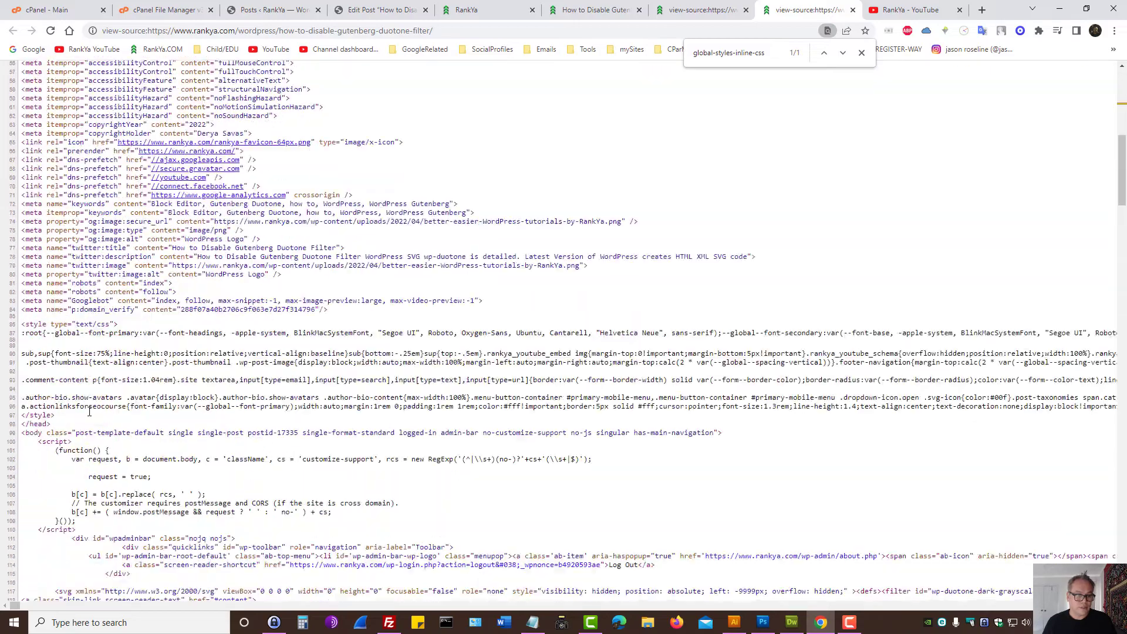
{"action": "scroll", "coordinate": [85, 368], "scroll_direction": "up", "scroll_amount": 3}
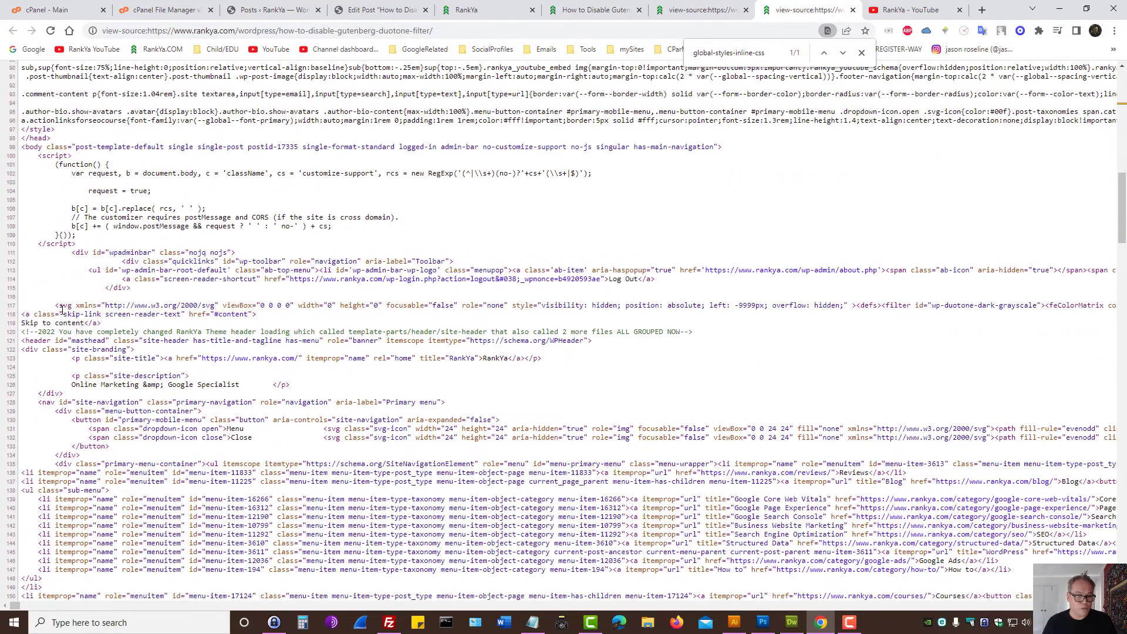
{"action": "triple_click", "coordinate": [56, 305]}
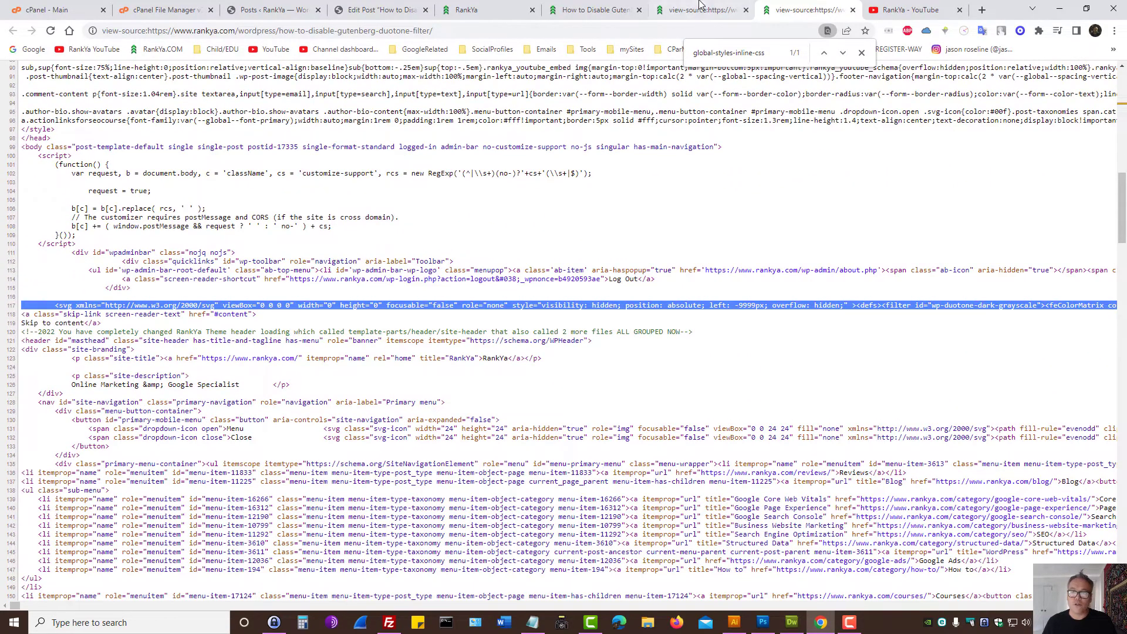
{"action": "key", "text": "ctrl+shift+Tab"}
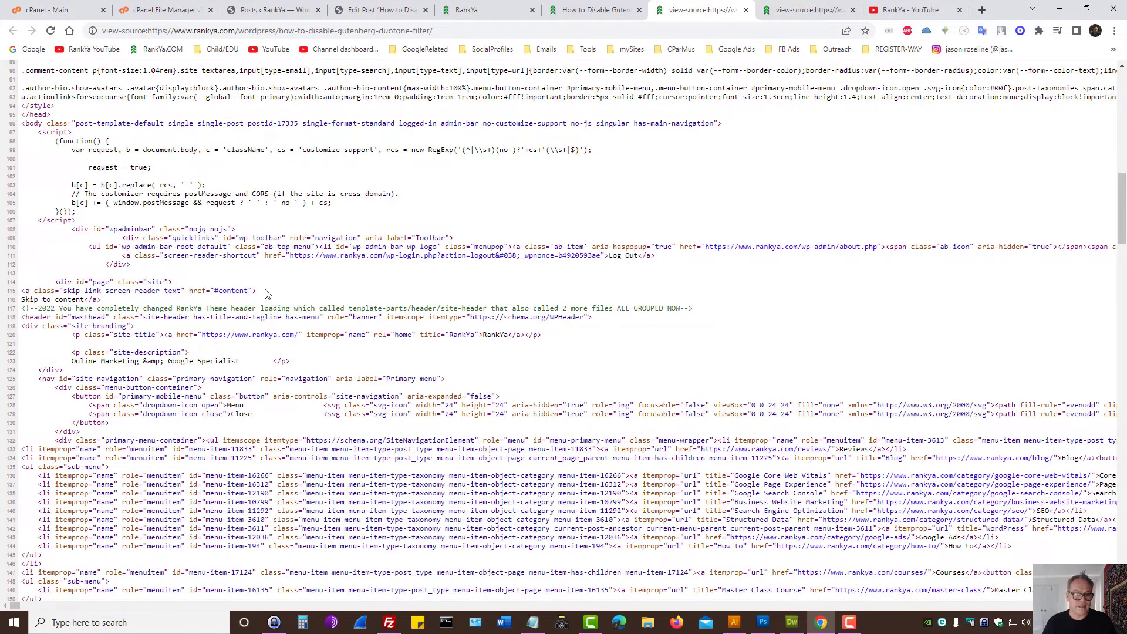
{"action": "left_click_drag", "start_coordinate": [265, 293], "coordinate": [58, 267]}
{"action": "left_click", "coordinate": [514, 276]}
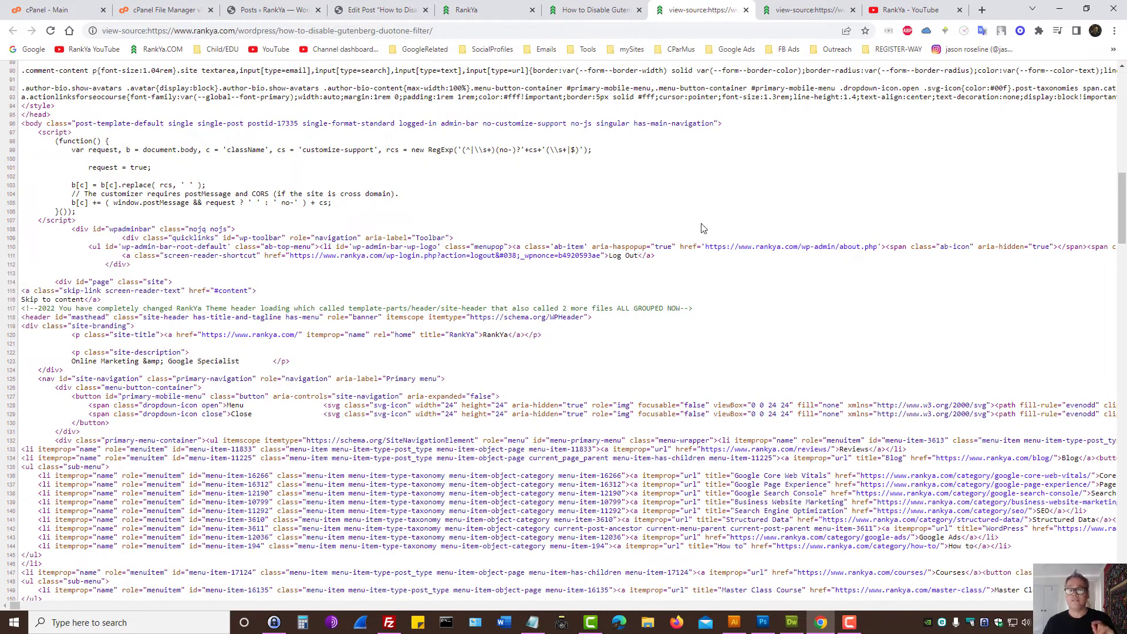
- Return to the top of the Disable Gutenberg Duotone Filter article and highlight its title
{"action": "left_click", "coordinate": [598, 7]}
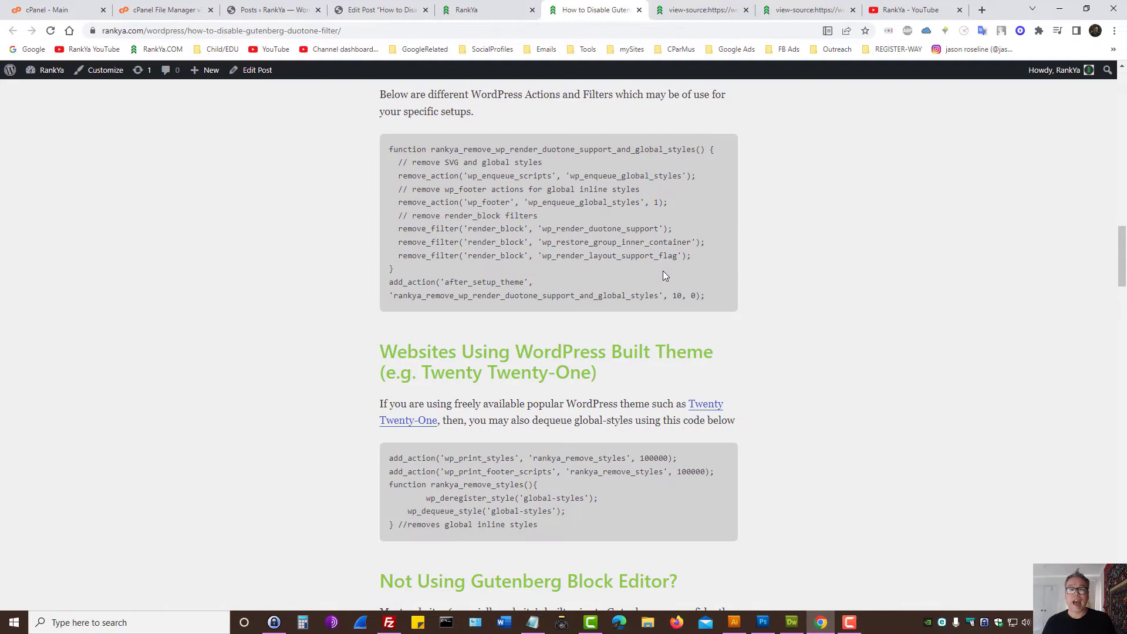
{"action": "scroll", "coordinate": [663, 276], "scroll_direction": "up", "scroll_amount": 15}
{"action": "left_click_drag", "start_coordinate": [409, 208], "coordinate": [841, 213]}
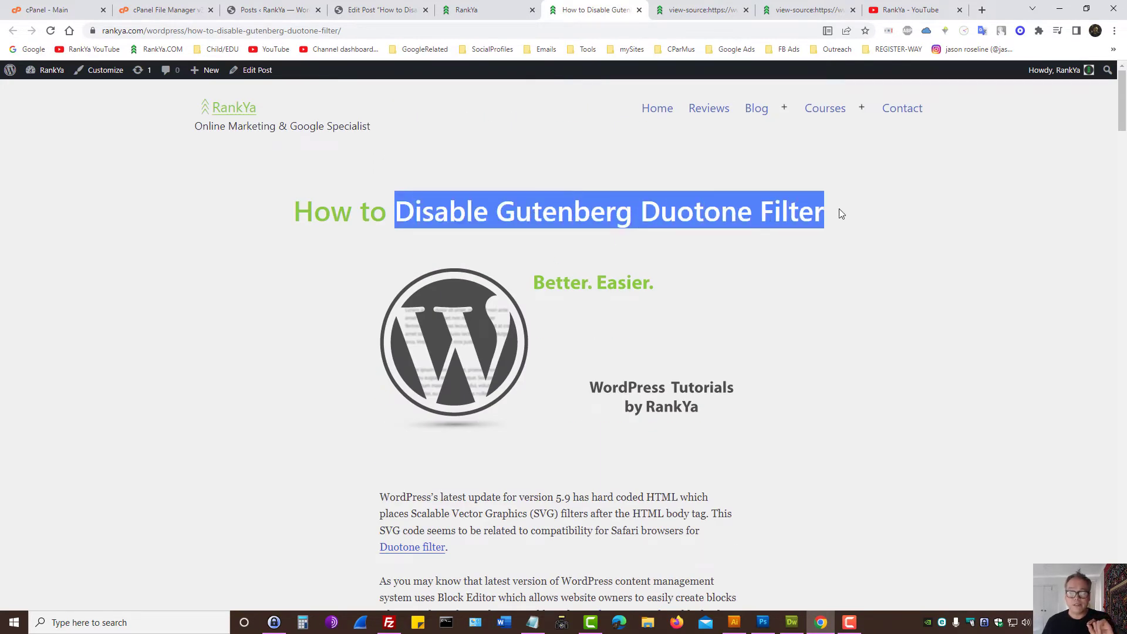
- Check the article's web address and highlight its full title
{"action": "left_click", "coordinate": [695, 215]}
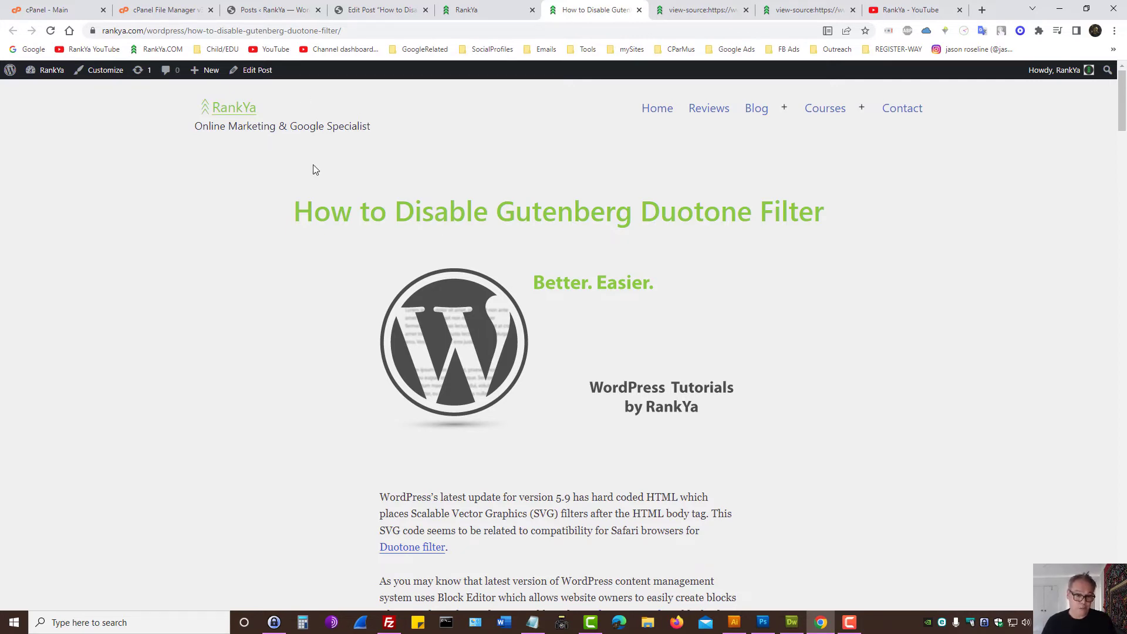
{"action": "key", "text": "ctrl+l"}
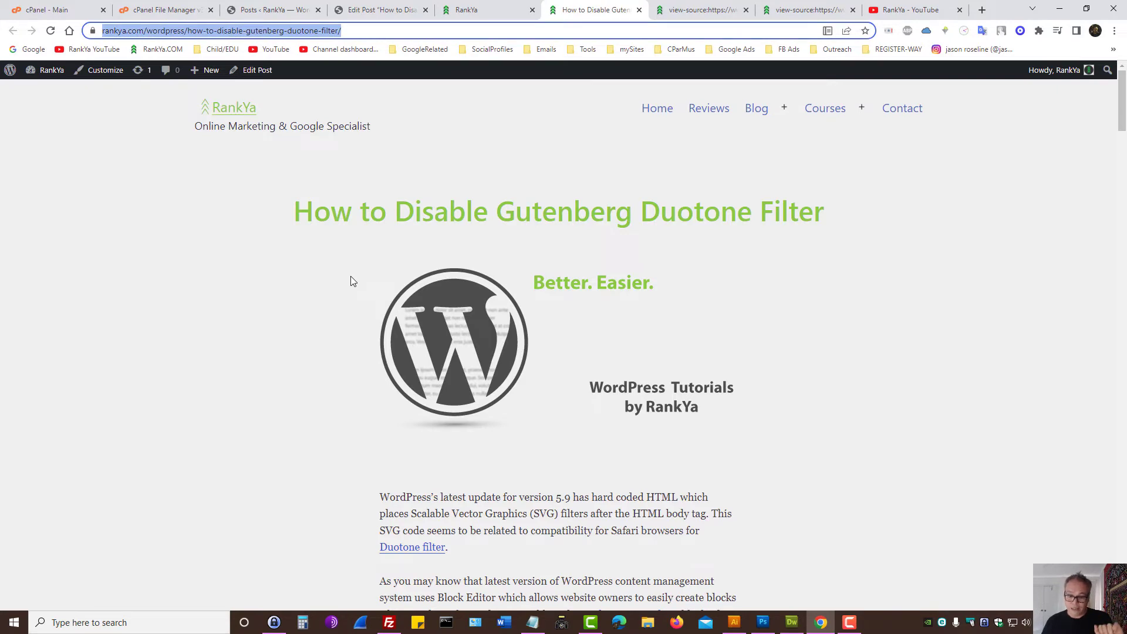
{"action": "left_click_drag", "start_coordinate": [290, 214], "coordinate": [847, 228]}
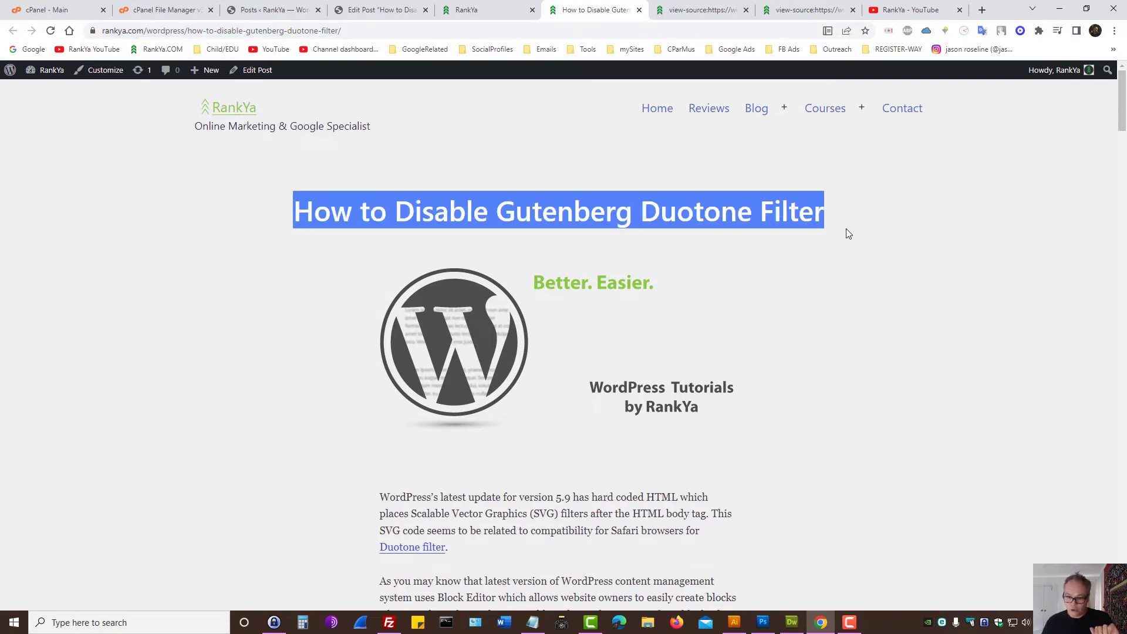
{"action": "left_click", "coordinate": [771, 278]}
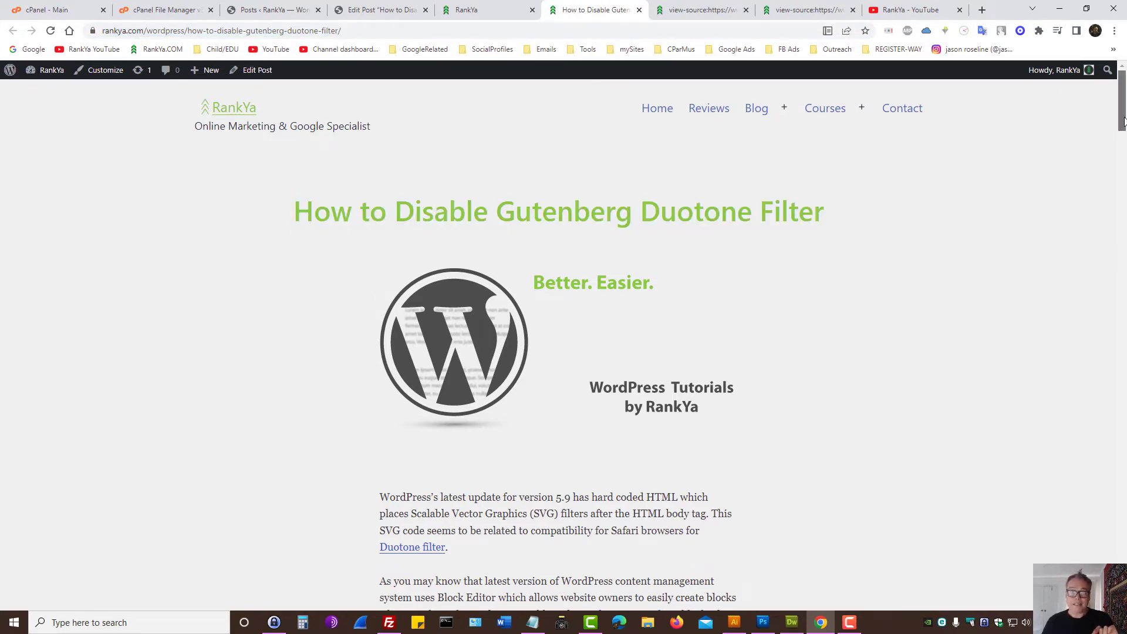
- Copy the Safari user-agent code block that runs rankya_remove_global_styles
{"action": "left_click_drag", "start_coordinate": [1122, 126], "coordinate": [1118, 330]}
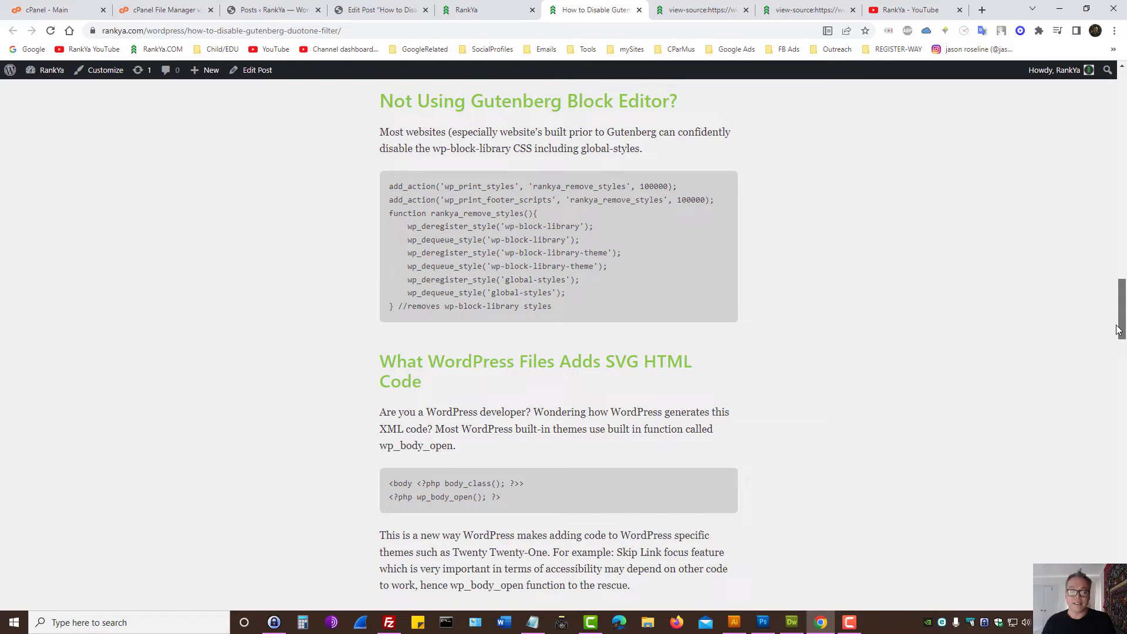
{"action": "left_click_drag", "start_coordinate": [1118, 330], "coordinate": [1108, 418]}
{"action": "left_click_drag", "start_coordinate": [403, 397], "coordinate": [392, 270]}
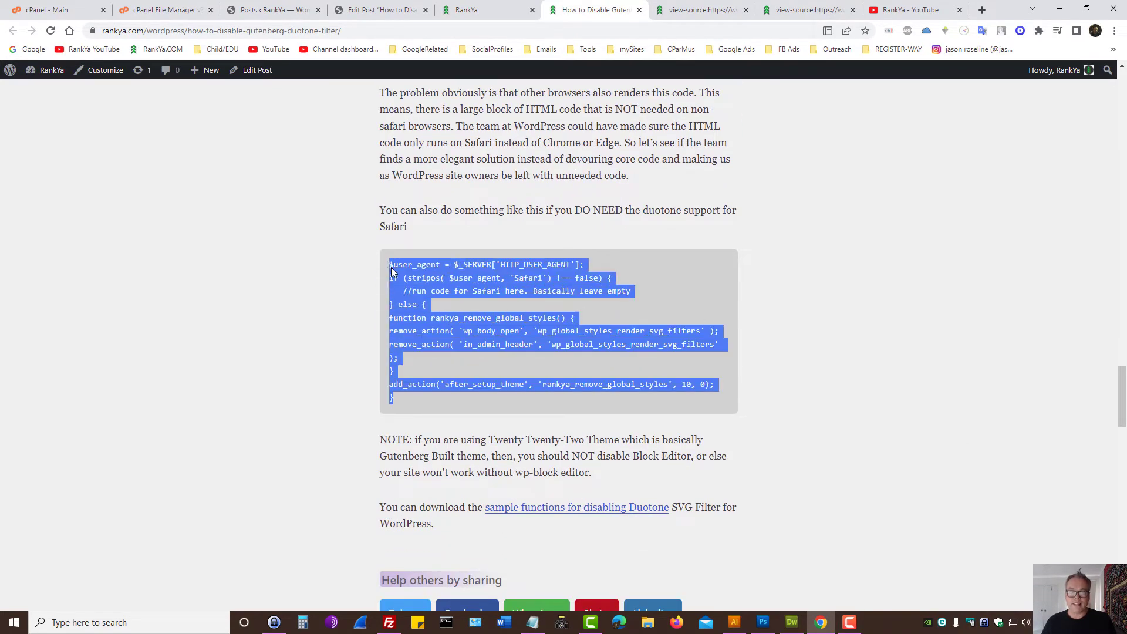
{"action": "right_click", "coordinate": [466, 263]}
{"action": "left_click", "coordinate": [487, 274]}
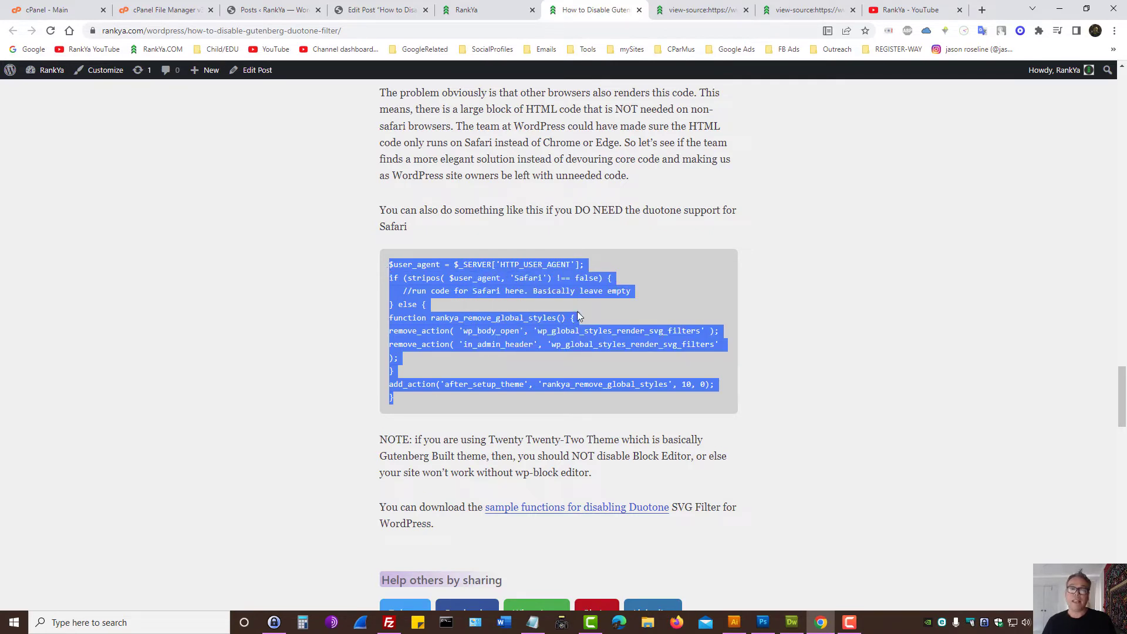
{"action": "left_click", "coordinate": [540, 308]}
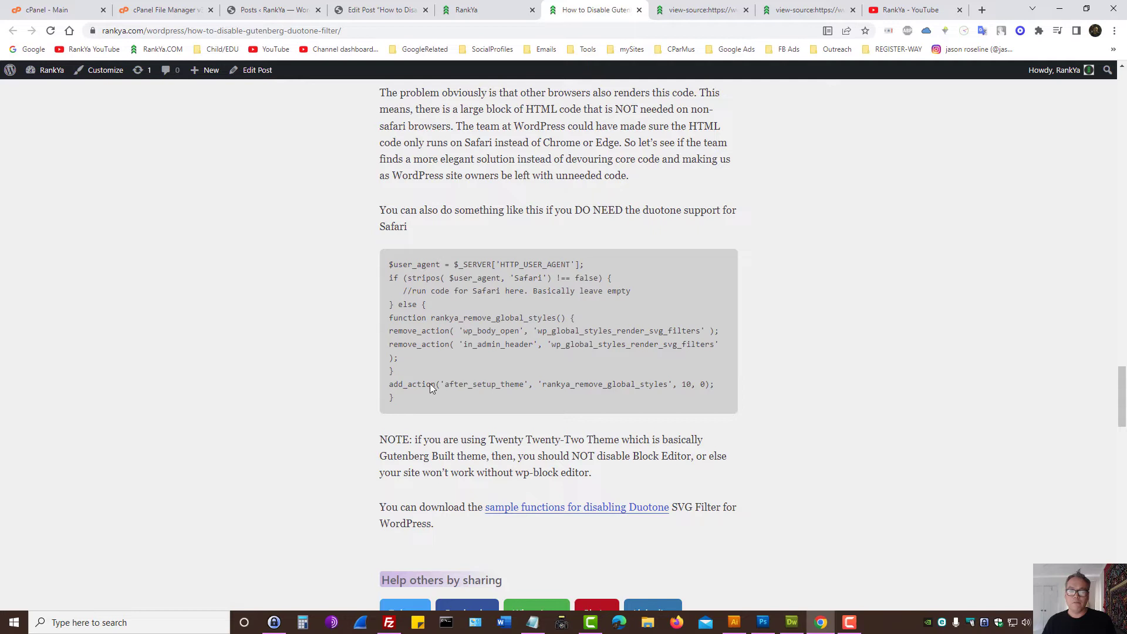
{"action": "left_click_drag", "start_coordinate": [395, 398], "coordinate": [384, 271]}
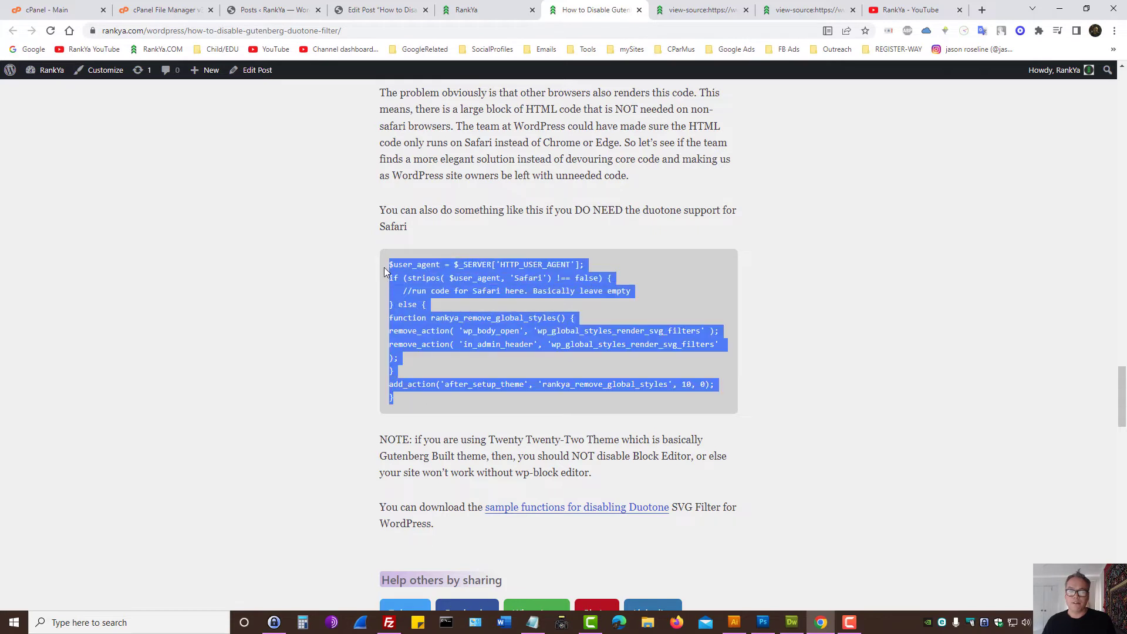
{"action": "left_click", "coordinate": [502, 298]}
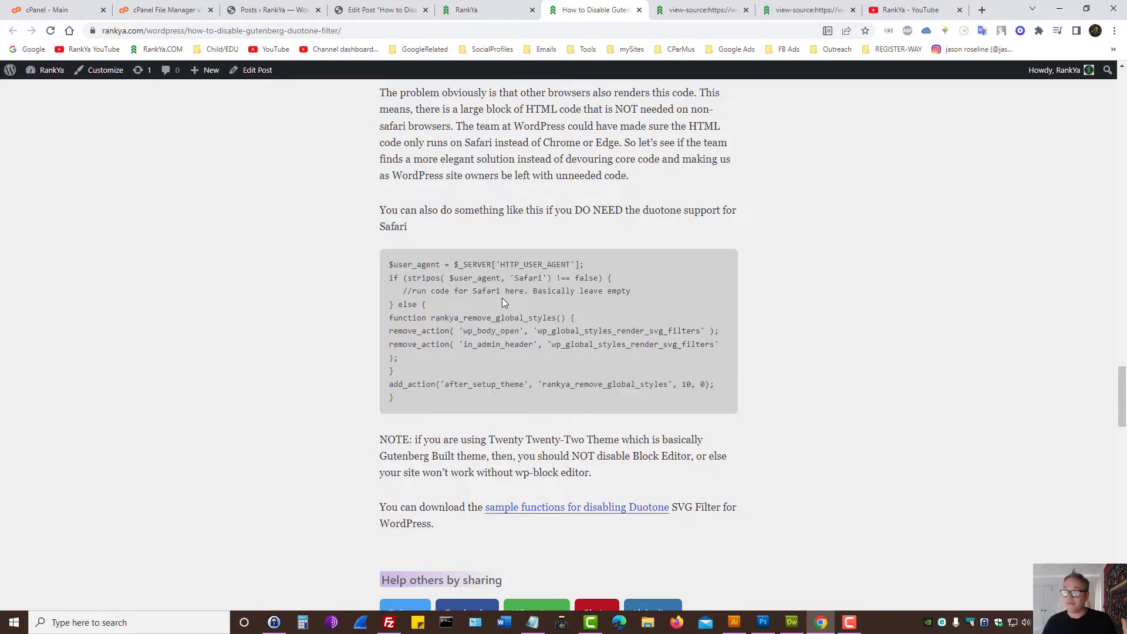
{"action": "left_click_drag", "start_coordinate": [396, 397], "coordinate": [389, 270]}
{"action": "left_click", "coordinate": [467, 354]}
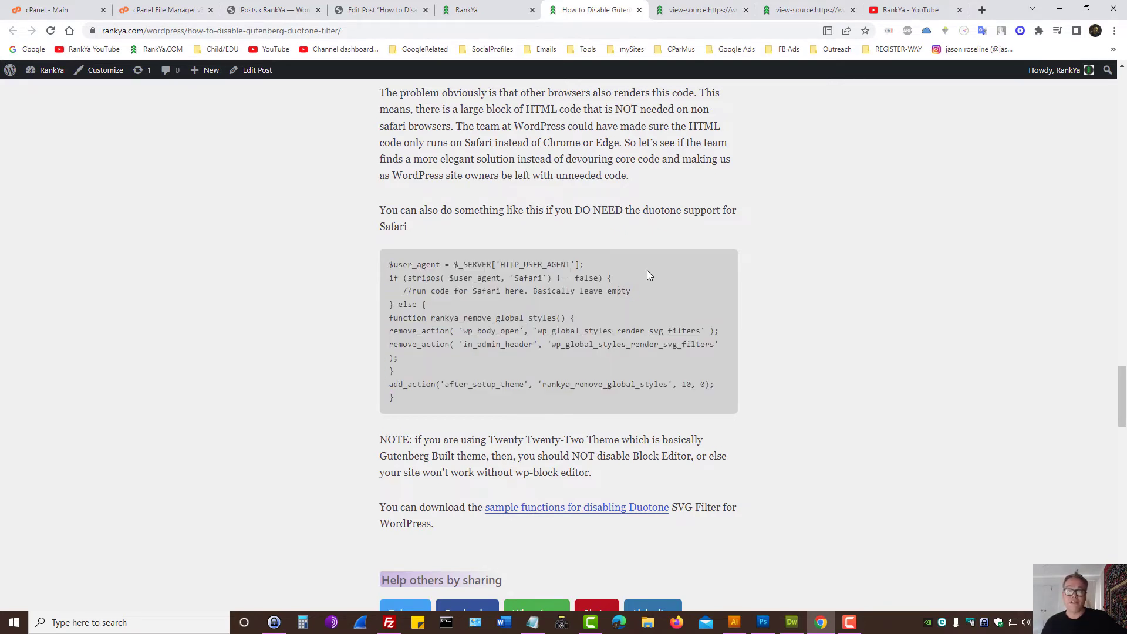
{"action": "scroll", "coordinate": [642, 268], "scroll_direction": "up", "scroll_amount": 10}
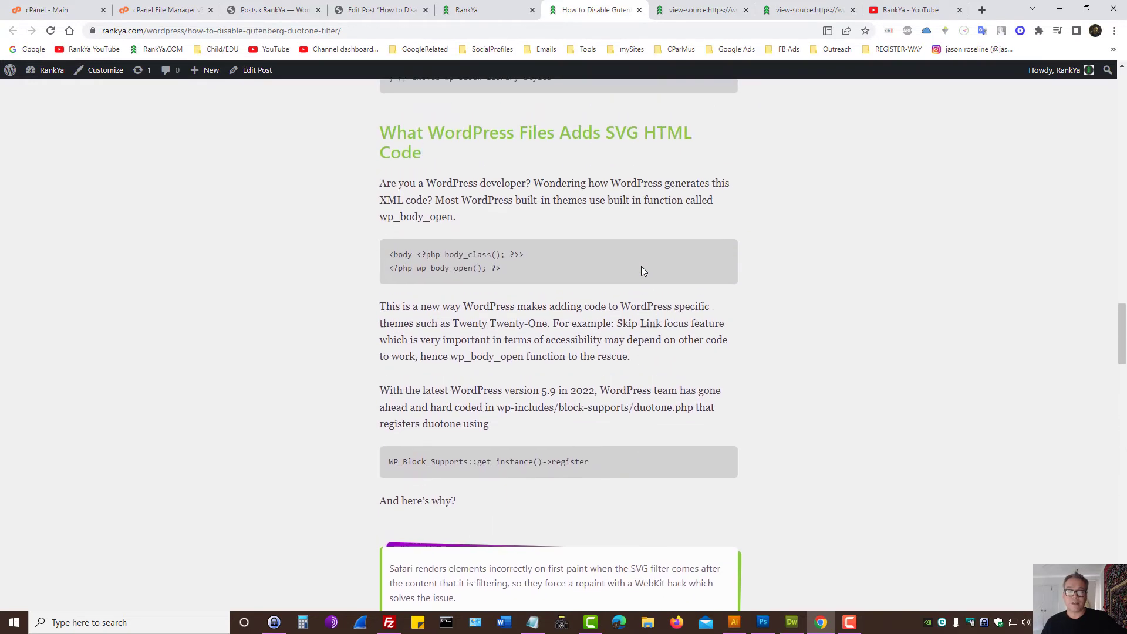
{"action": "scroll", "coordinate": [642, 270], "scroll_direction": "up", "scroll_amount": 4}
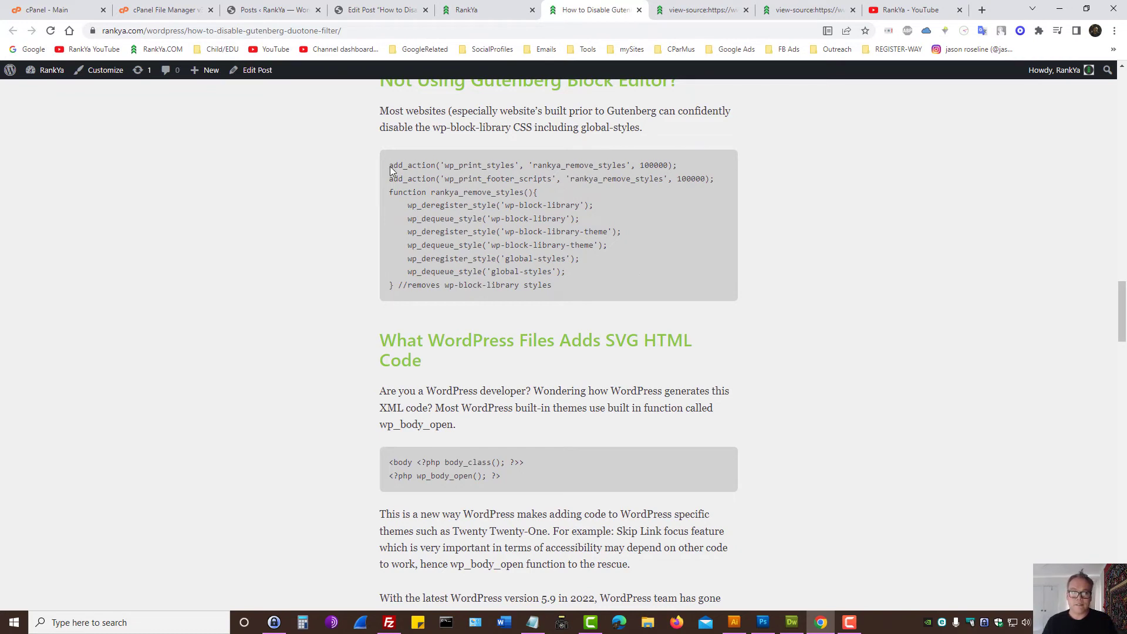
{"action": "left_click_drag", "start_coordinate": [388, 166], "coordinate": [567, 285]}
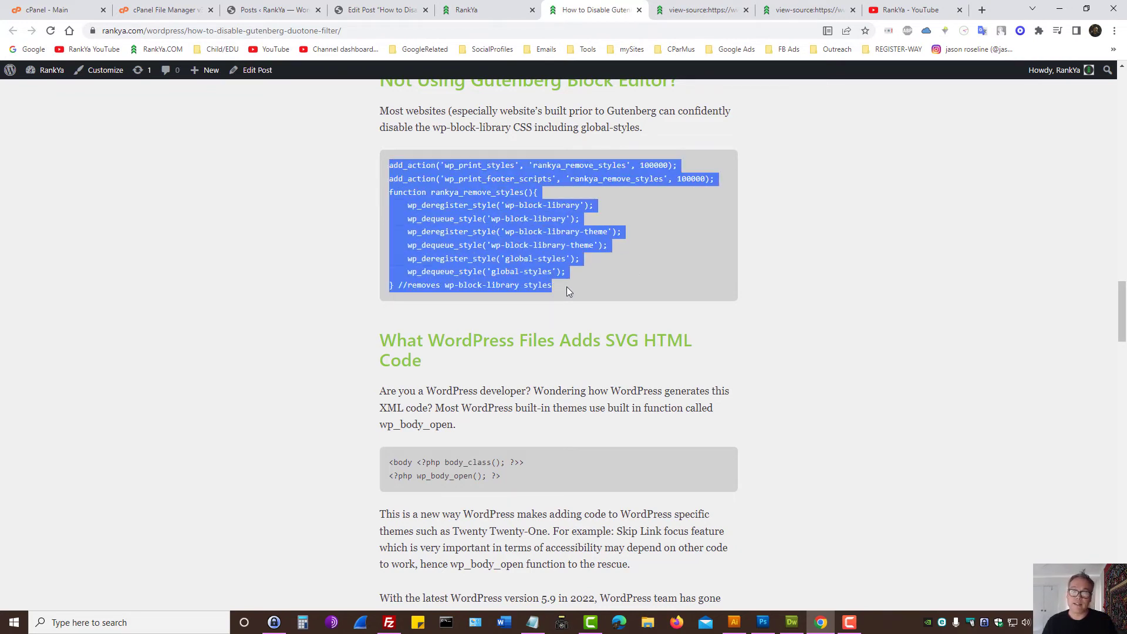
{"action": "triple_click", "coordinate": [515, 162]}
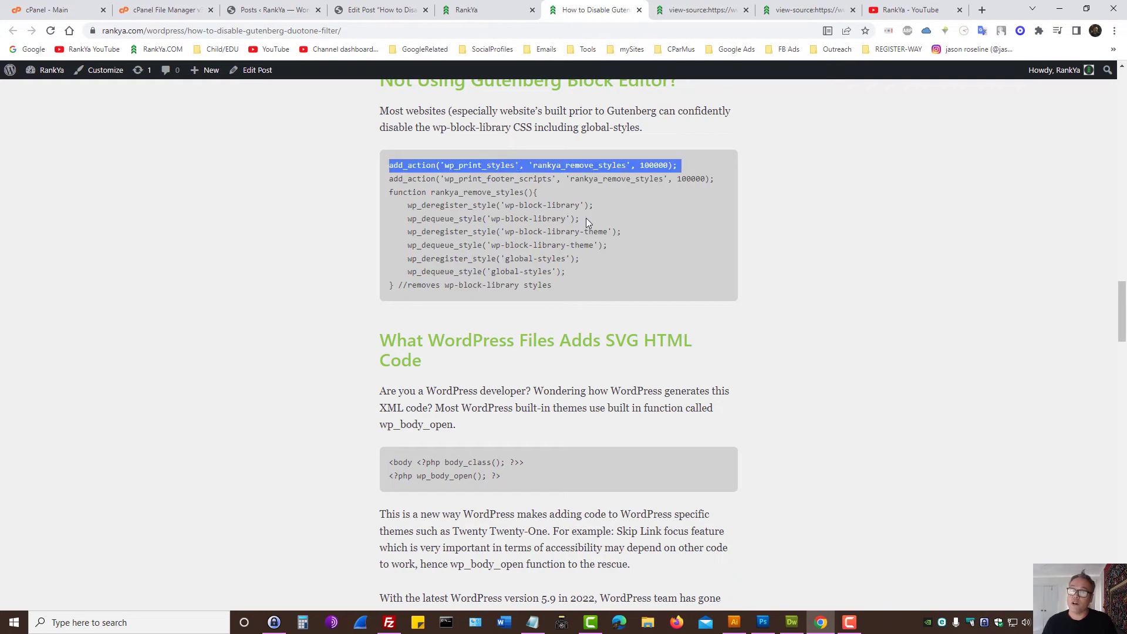
{"action": "left_click_drag", "start_coordinate": [566, 289], "coordinate": [390, 157]}
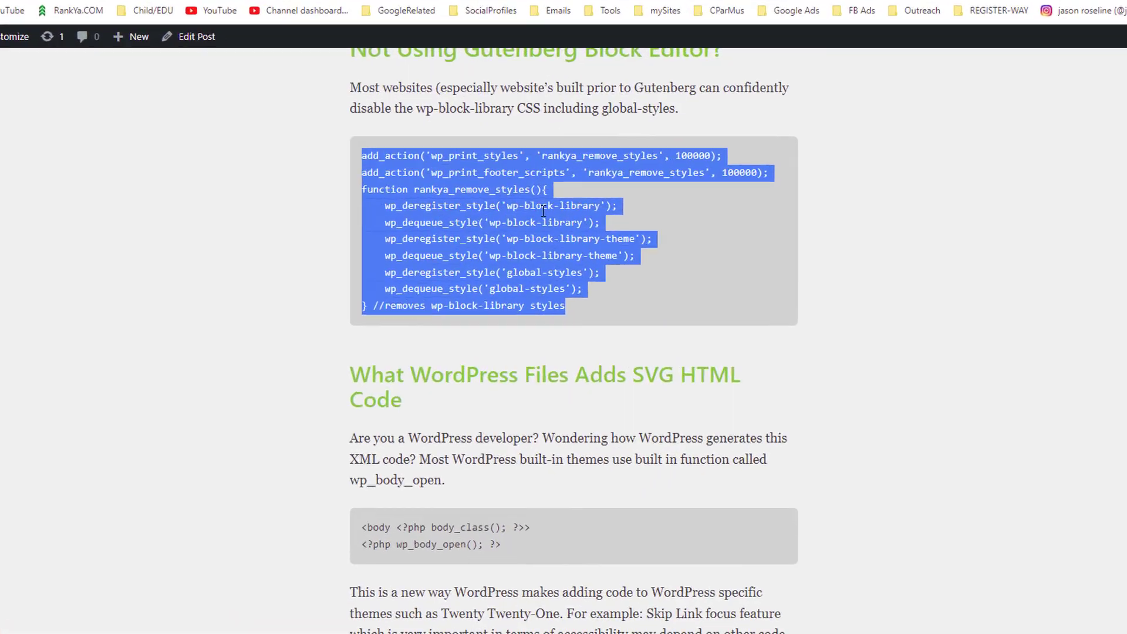
{"action": "left_click_drag", "start_coordinate": [504, 205], "coordinate": [638, 206]}
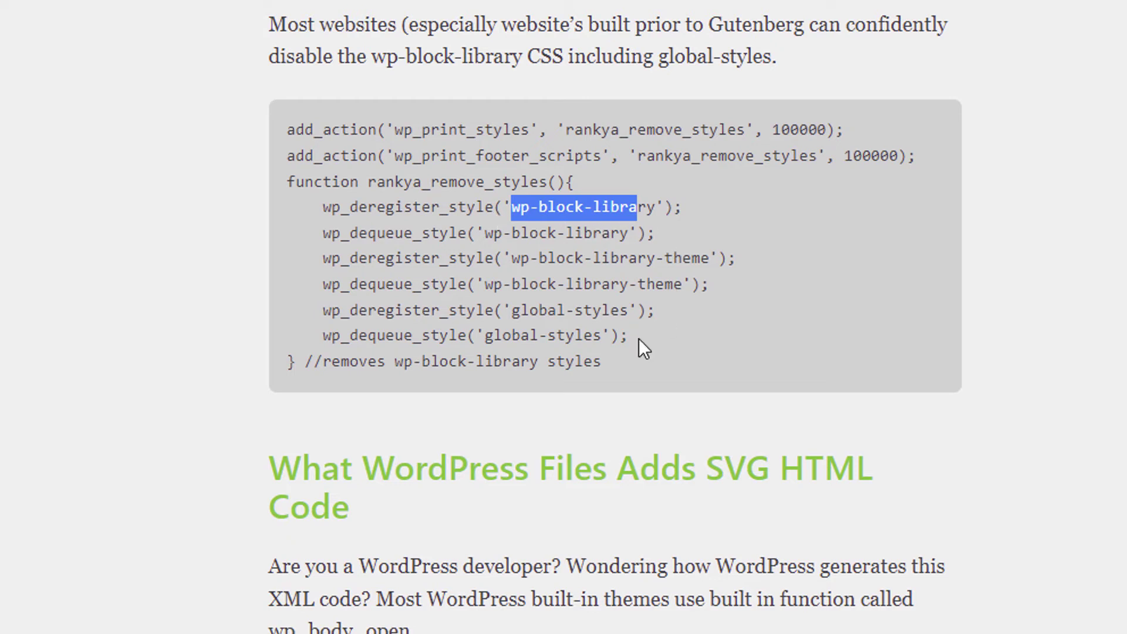
{"action": "left_click_drag", "start_coordinate": [612, 365], "coordinate": [258, 115]}
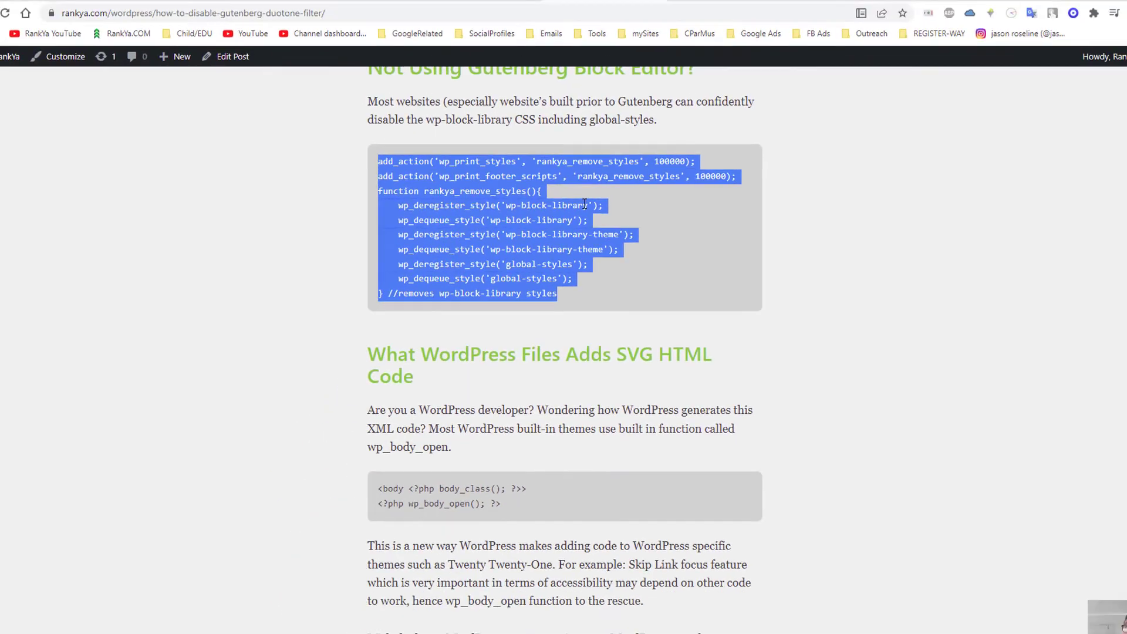
{"action": "scroll", "coordinate": [670, 249], "scroll_direction": "up", "scroll_amount": 20}
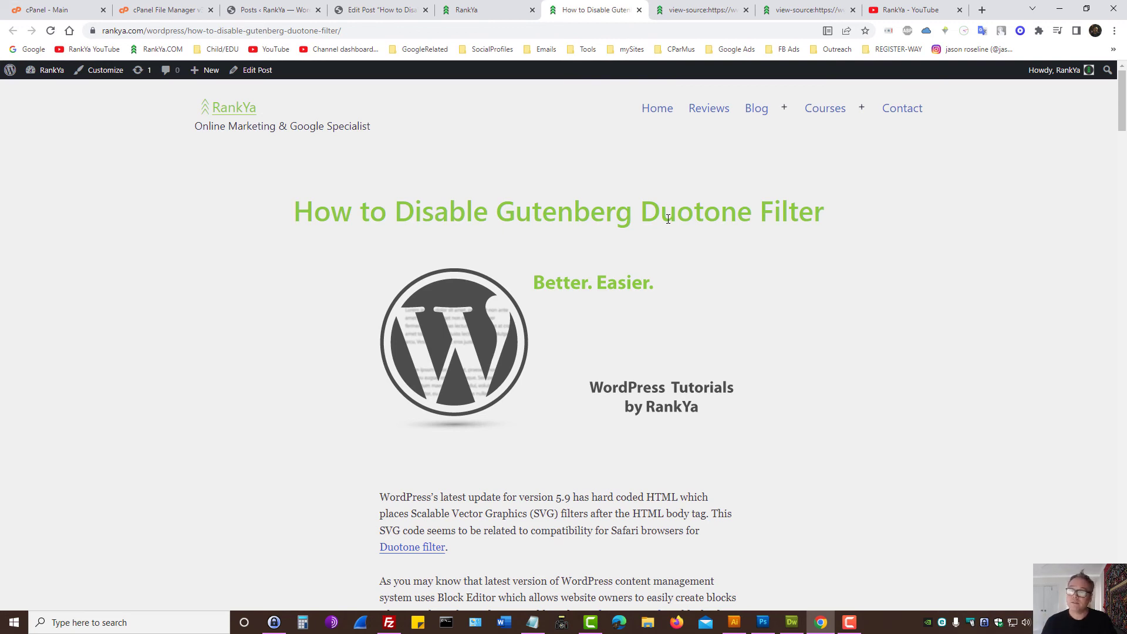
- Switch to the 'RankYa - YouTube' tab showing the channel home page
{"action": "left_click", "coordinate": [939, 10]}
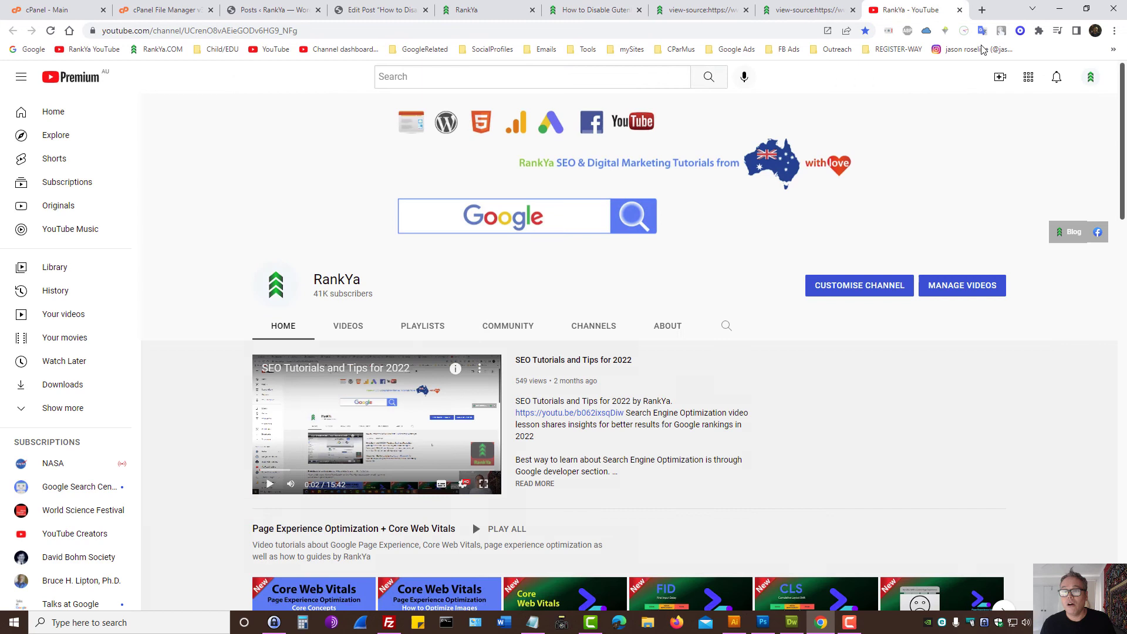